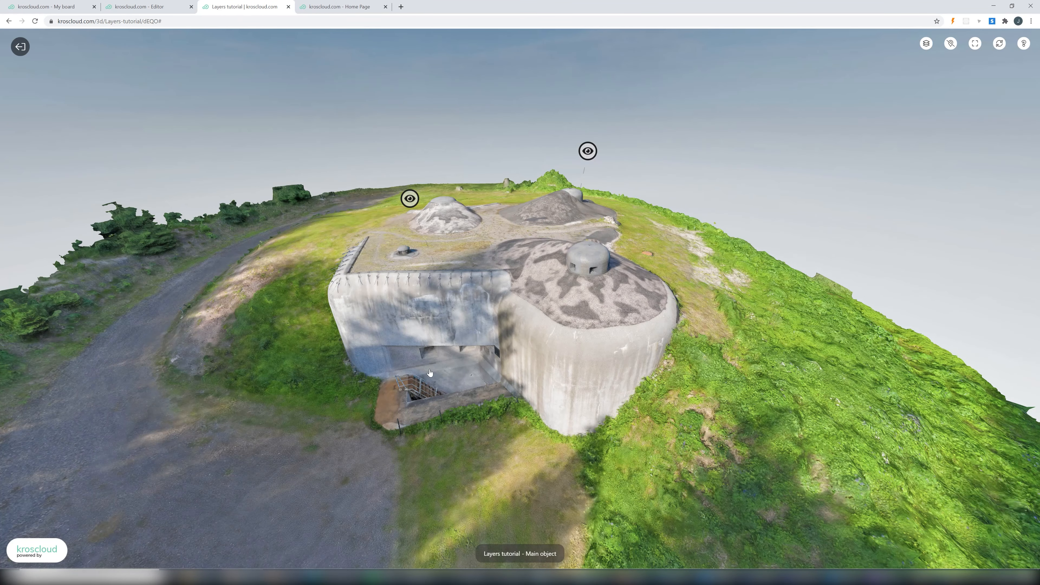
Step: View the 1st/Battle Floor layer of the bunker scene, followed by the 2nd/Maintance Floor layer
{"action": "left_click", "coordinate": [926, 44]}
{"action": "left_click", "coordinate": [930, 105]}
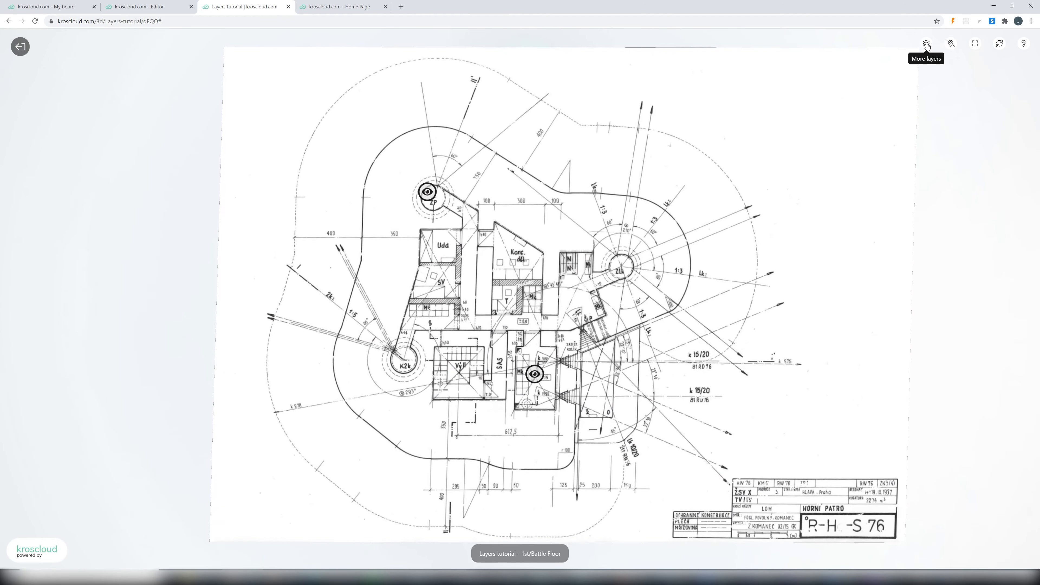
{"action": "left_click", "coordinate": [927, 44]}
{"action": "left_click", "coordinate": [930, 125]}
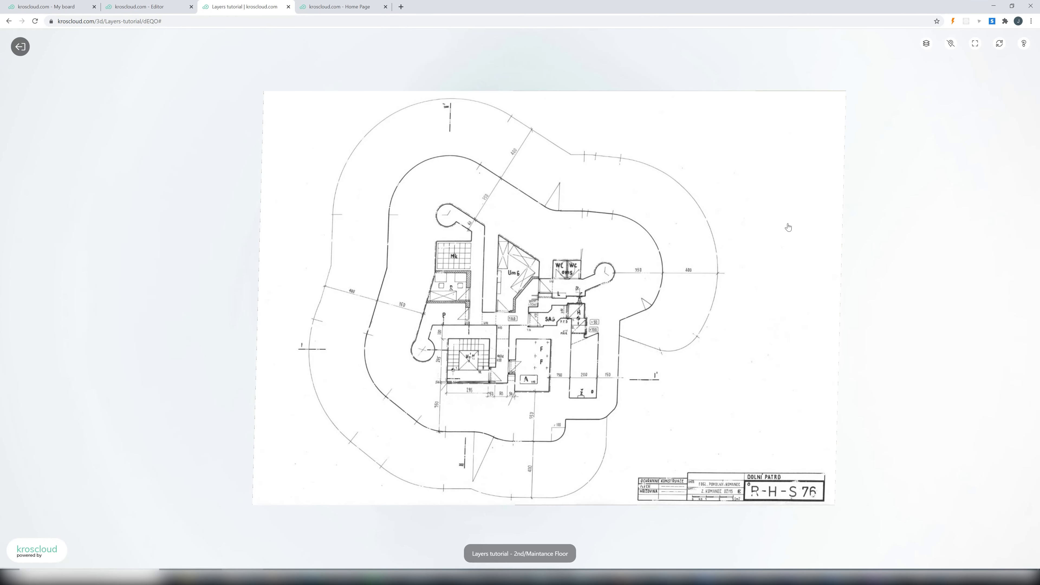
Step: Return to the 1st/Battle Floor layer and view its plan at an angle, then show the Main object layer
{"action": "left_click", "coordinate": [926, 43]}
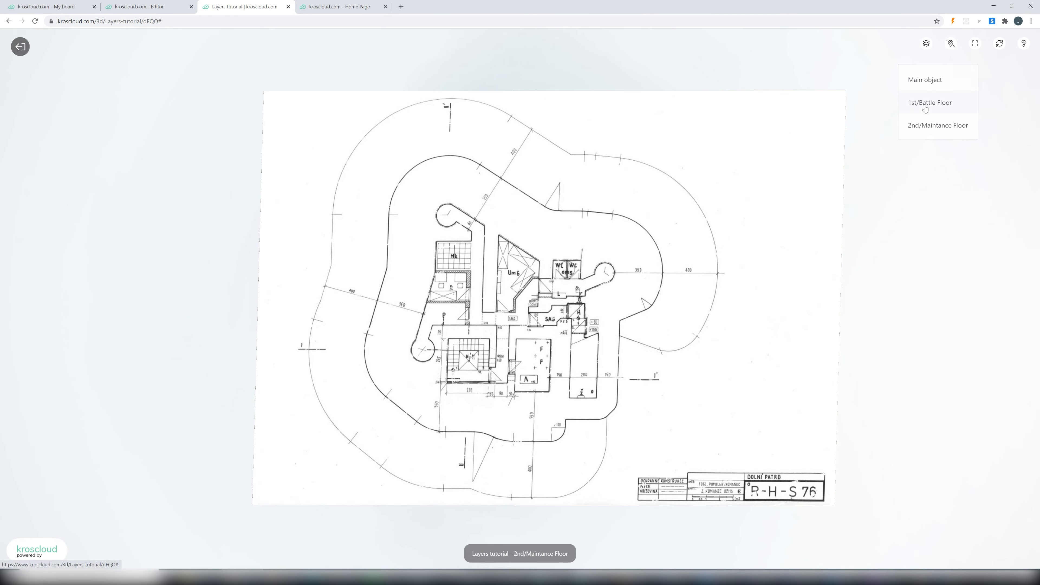
{"action": "left_click", "coordinate": [928, 105]}
{"action": "left_click_drag", "start_coordinate": [641, 334], "coordinate": [627, 319]}
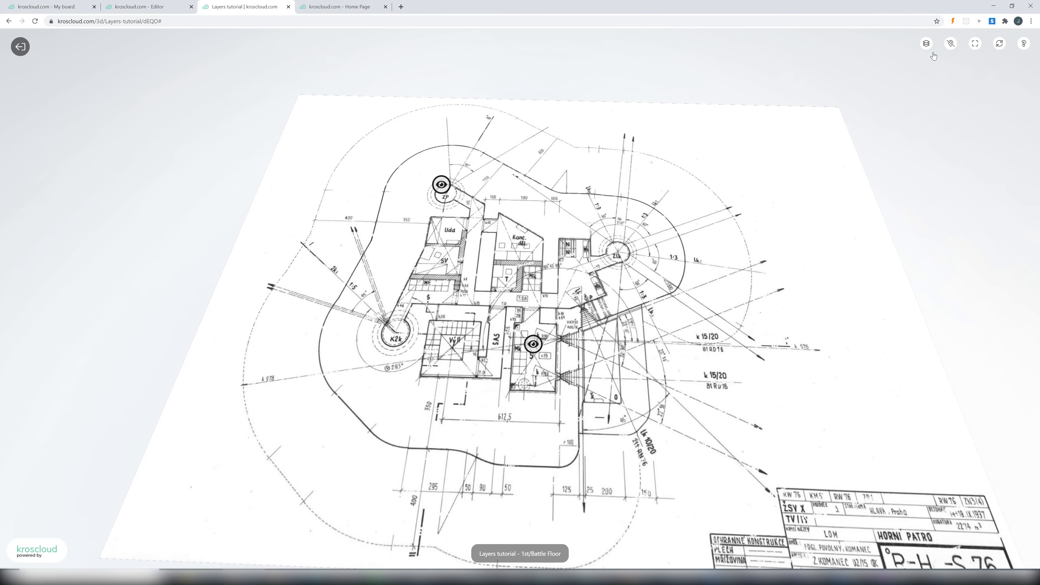
{"action": "left_click", "coordinate": [933, 50]}
{"action": "left_click", "coordinate": [924, 80]}
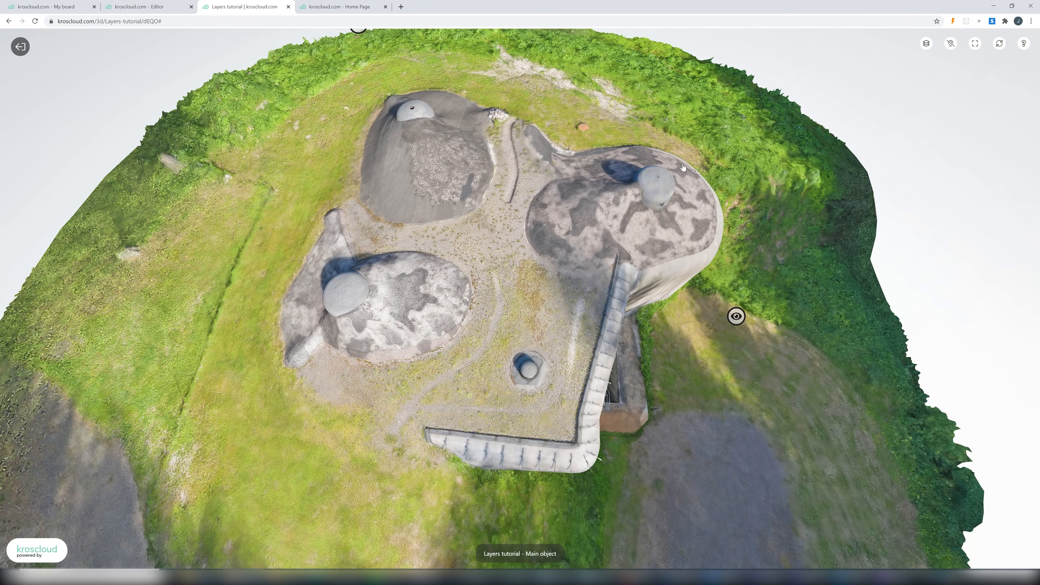
{"action": "left_click_drag", "start_coordinate": [657, 208], "coordinate": [581, 258]}
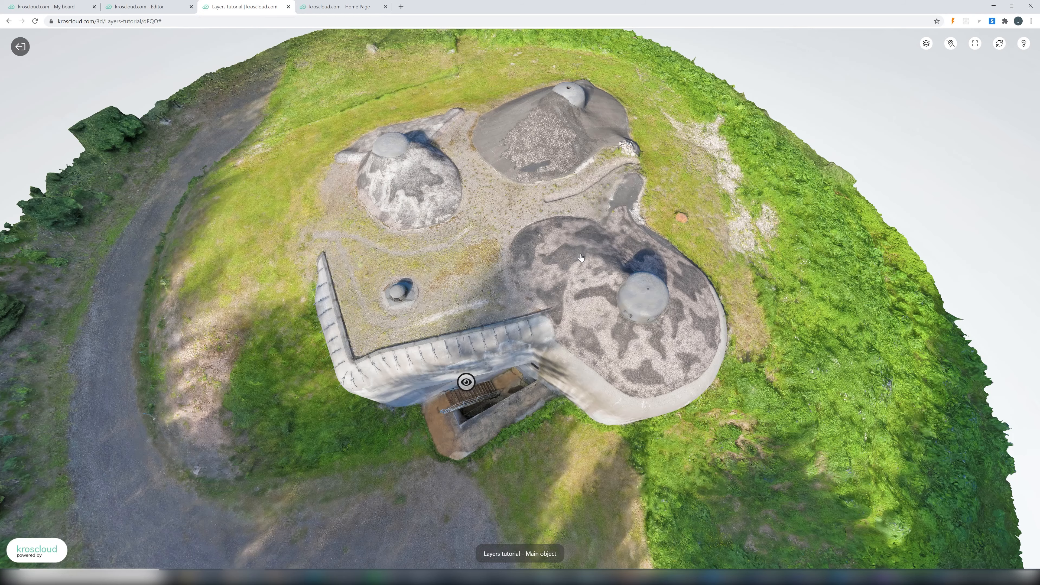
Step: View the panorama from the eye point near the bunker's entrance, close it and look around the Main object
{"action": "left_click", "coordinate": [467, 381]}
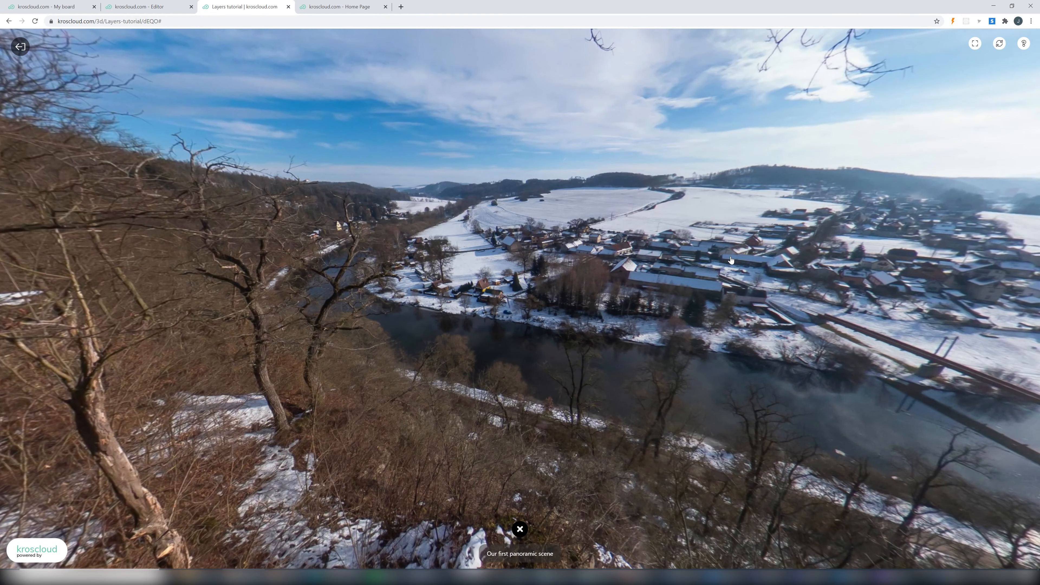
{"action": "left_click", "coordinate": [521, 530]}
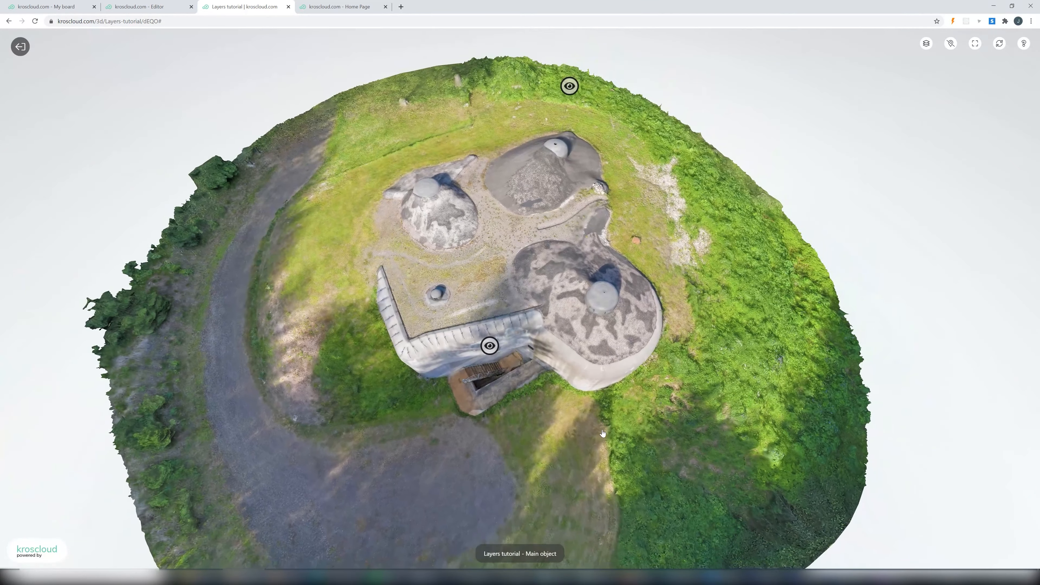
{"action": "left_click_drag", "start_coordinate": [603, 434], "coordinate": [632, 394]}
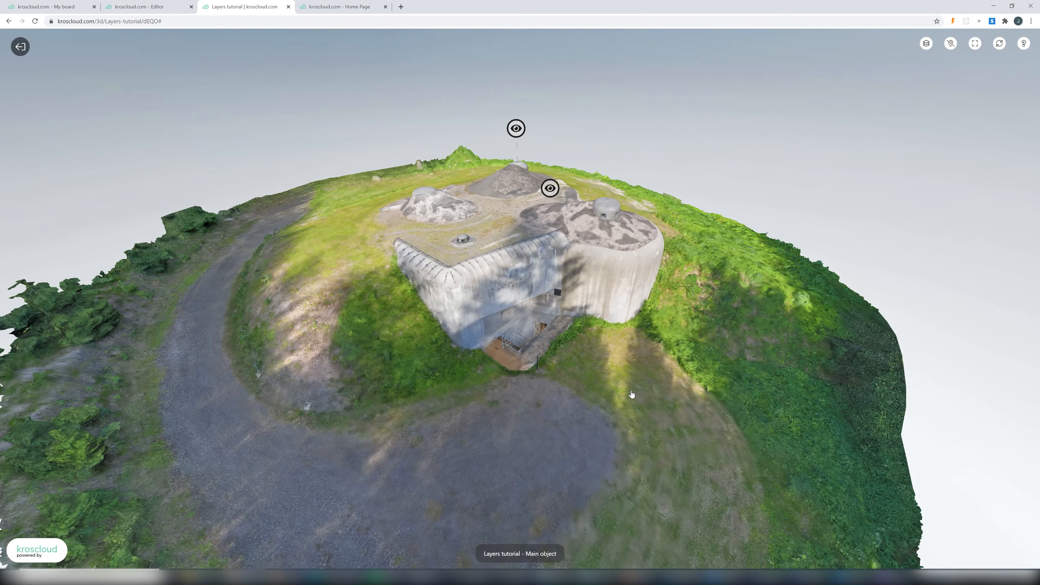
{"action": "left_click_drag", "start_coordinate": [603, 392], "coordinate": [542, 394]}
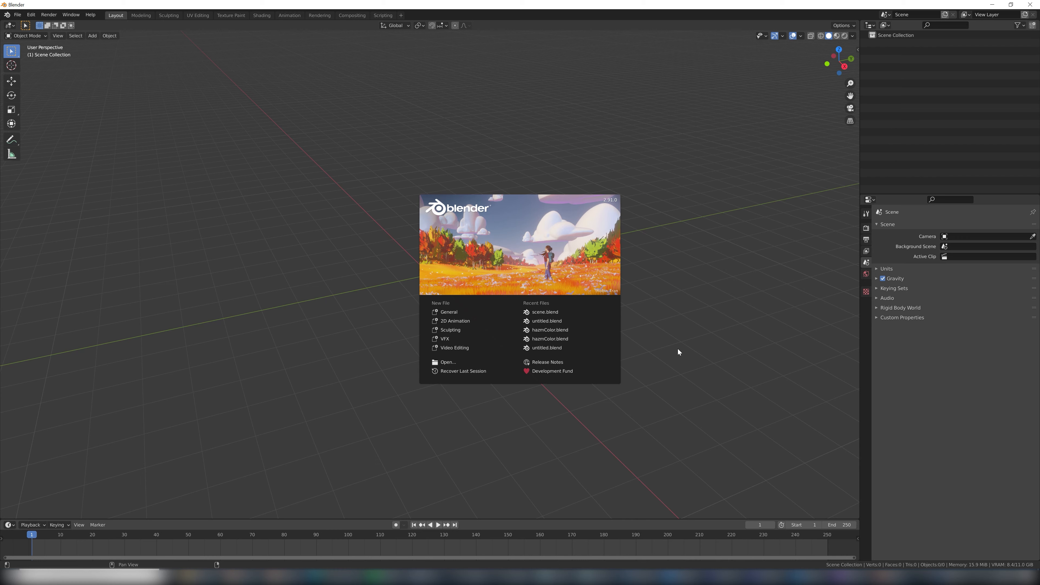
Step: Switch to Blender and import the layered bunker model as glTF 2.0 (.glb/.gltf) into the empty scene
{"action": "left_click", "coordinate": [678, 352]}
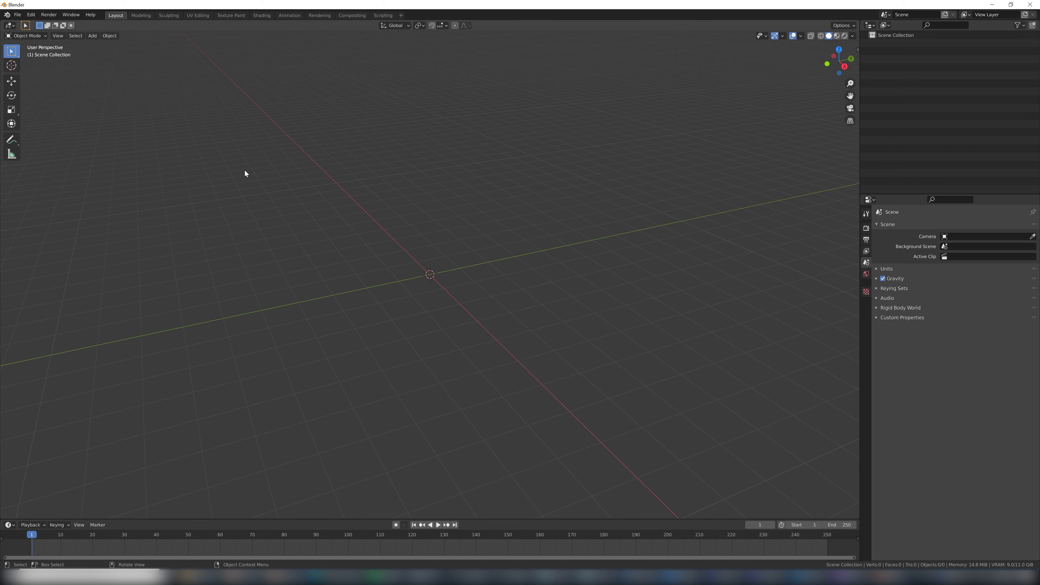
{"action": "left_click", "coordinate": [18, 16]}
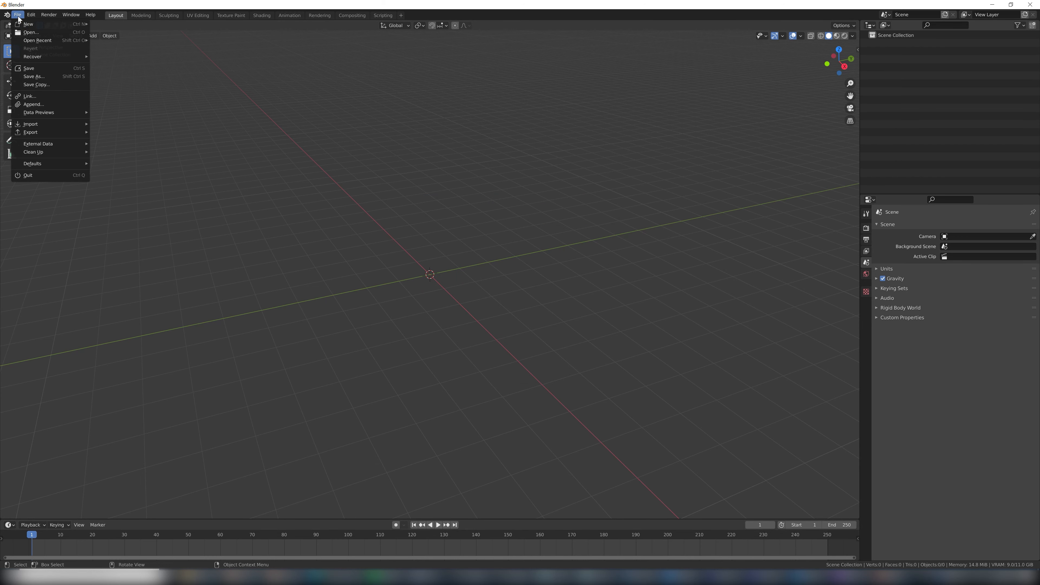
{"action": "mouse_move", "coordinate": [36, 123]}
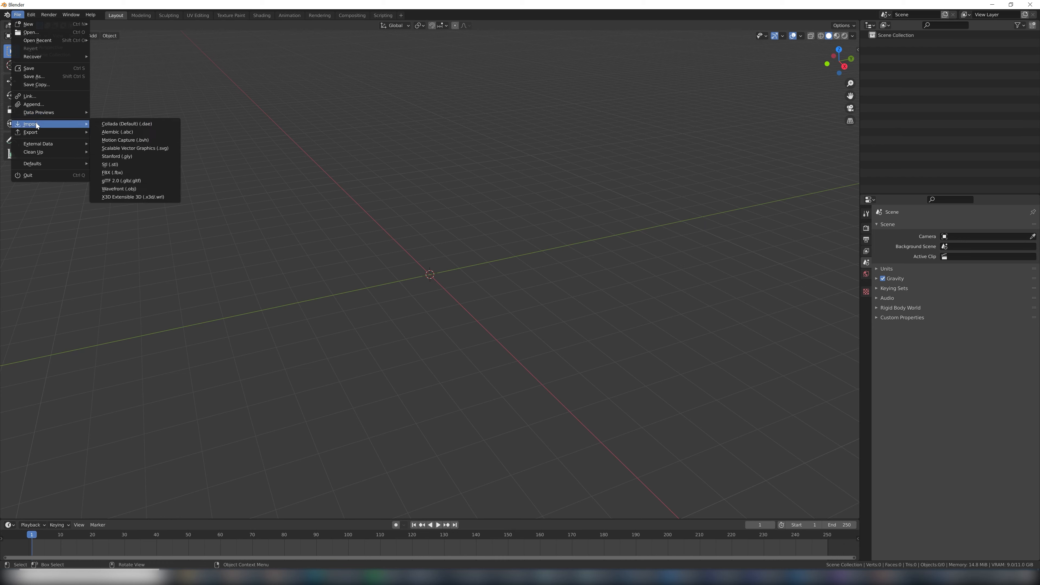
{"action": "left_click", "coordinate": [137, 181]}
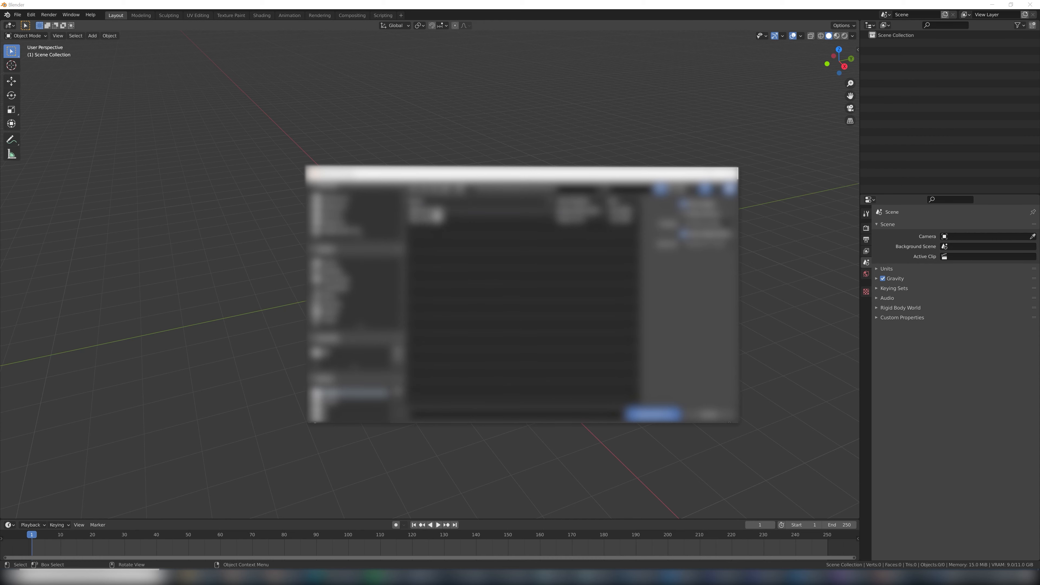
{"action": "double_click", "coordinate": [436, 212]}
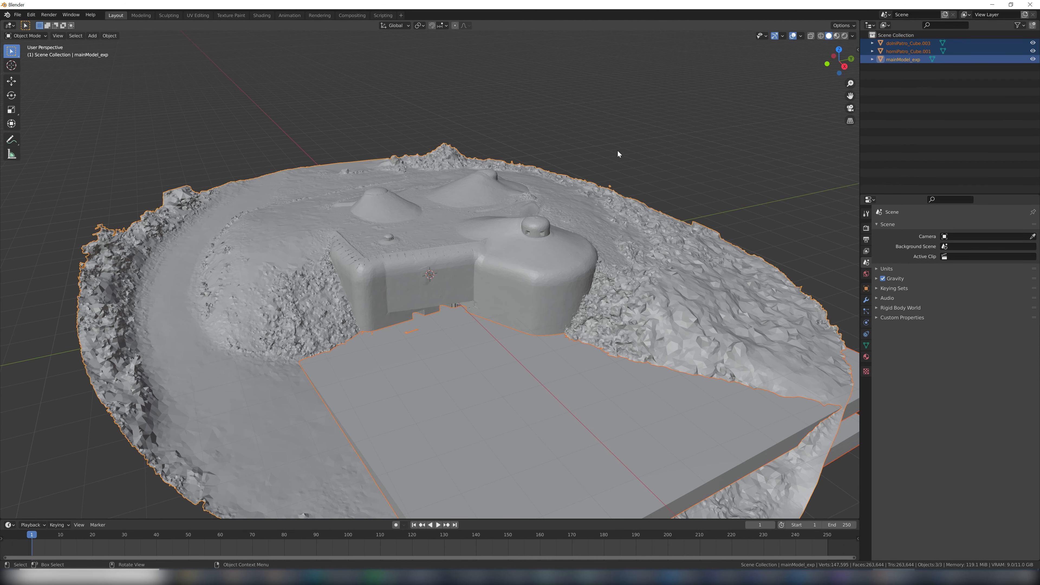
Step: Display the imported bunker and floor plans with Material Preview shading
{"action": "left_click", "coordinate": [837, 36]}
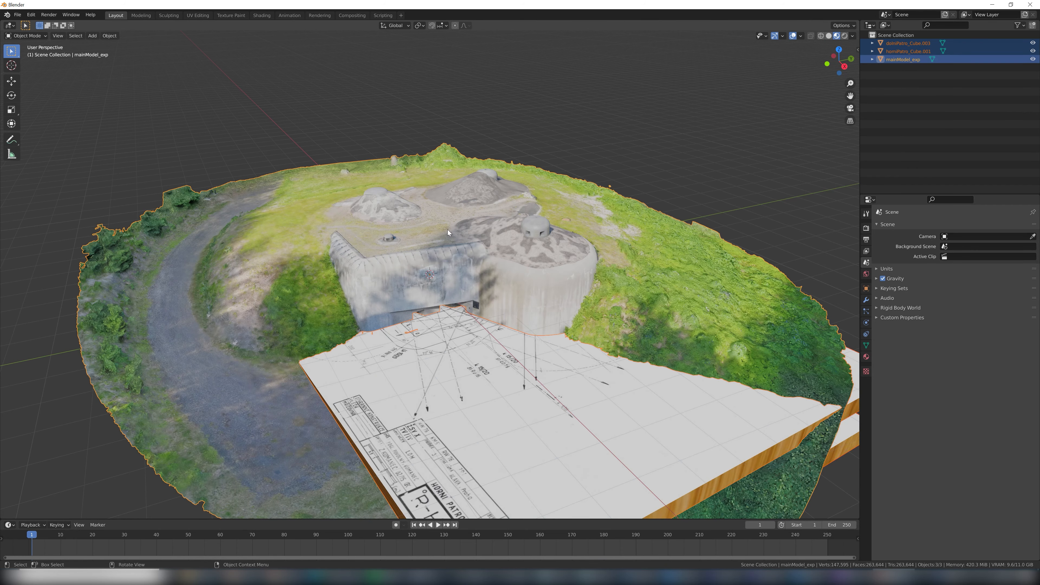
{"action": "middle_click_drag", "start_coordinate": [448, 229], "coordinate": [490, 246]}
{"action": "scroll", "coordinate": [466, 244], "scroll_direction": "down", "scroll_amount": 3}
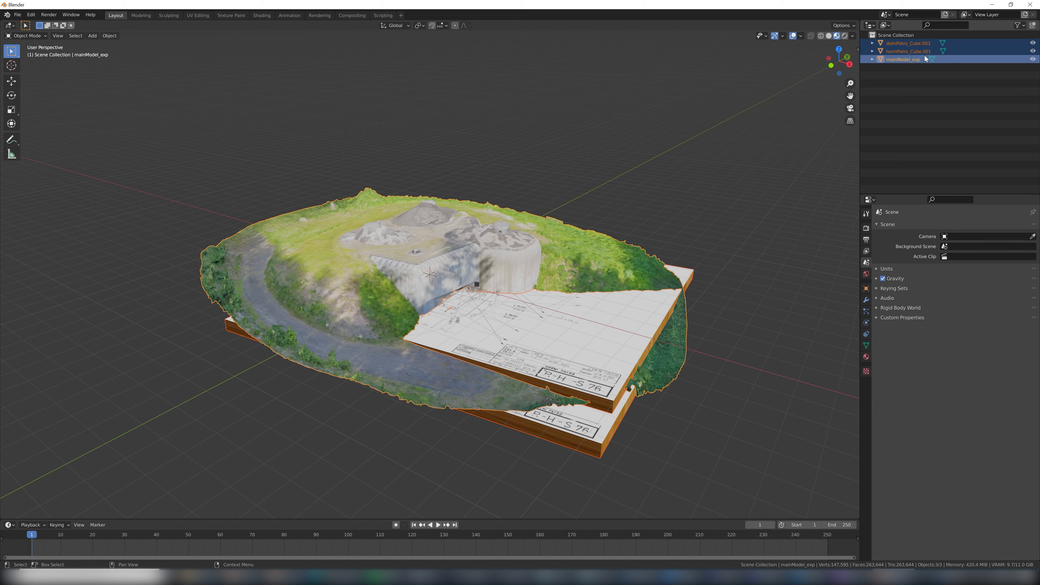
Step: Rename the lower floor plan object dolniPatro_Cube.003 as mntFloo
{"action": "left_click", "coordinate": [906, 43]}
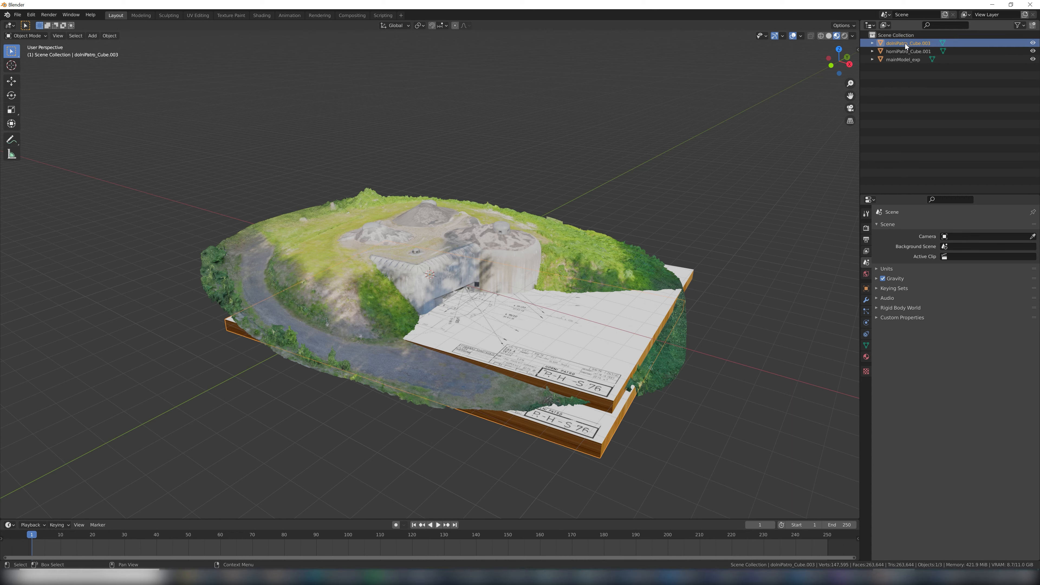
{"action": "double_click", "coordinate": [906, 43]}
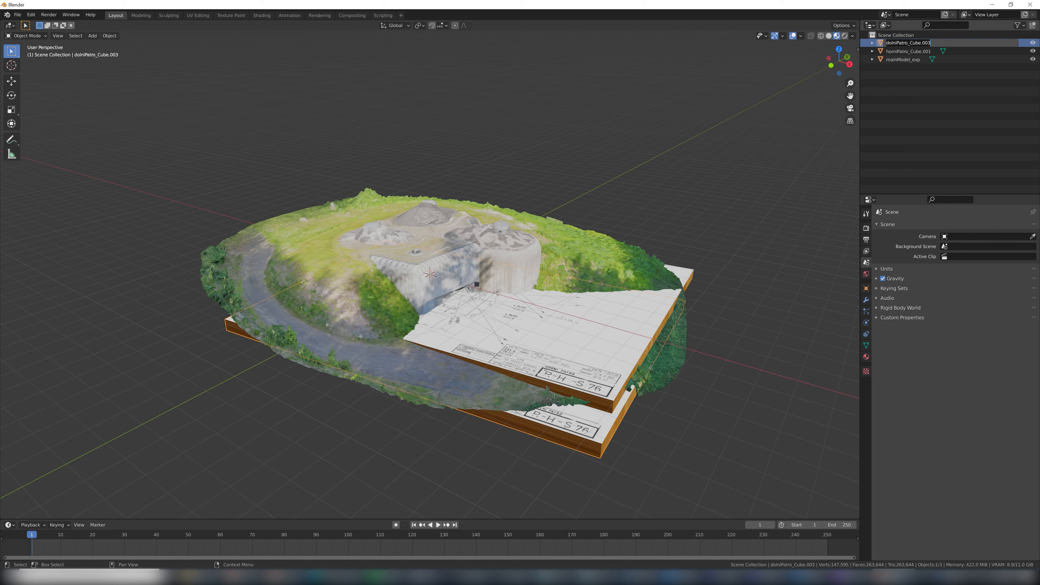
{"action": "type", "text": "mntFloo"}
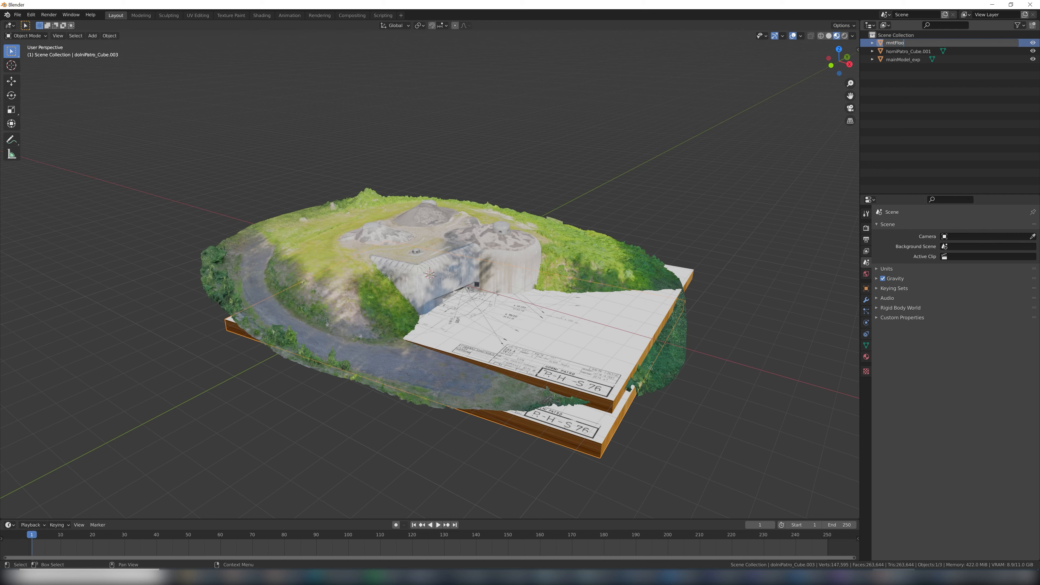
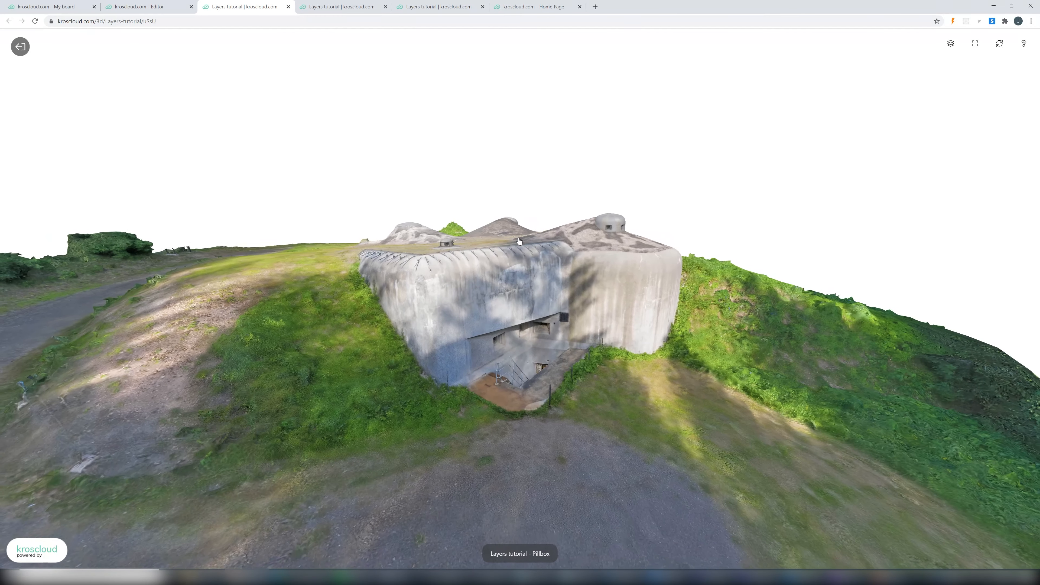
Step: Switch to the published Kroscloud scene and test opening the 1st/Battle Floor directly from the Pillbox model and returning to Pillbox
{"action": "left_click_drag", "start_coordinate": [526, 287], "coordinate": [531, 312]}
{"action": "scroll", "coordinate": [531, 312], "scroll_direction": "down", "scroll_amount": 3}
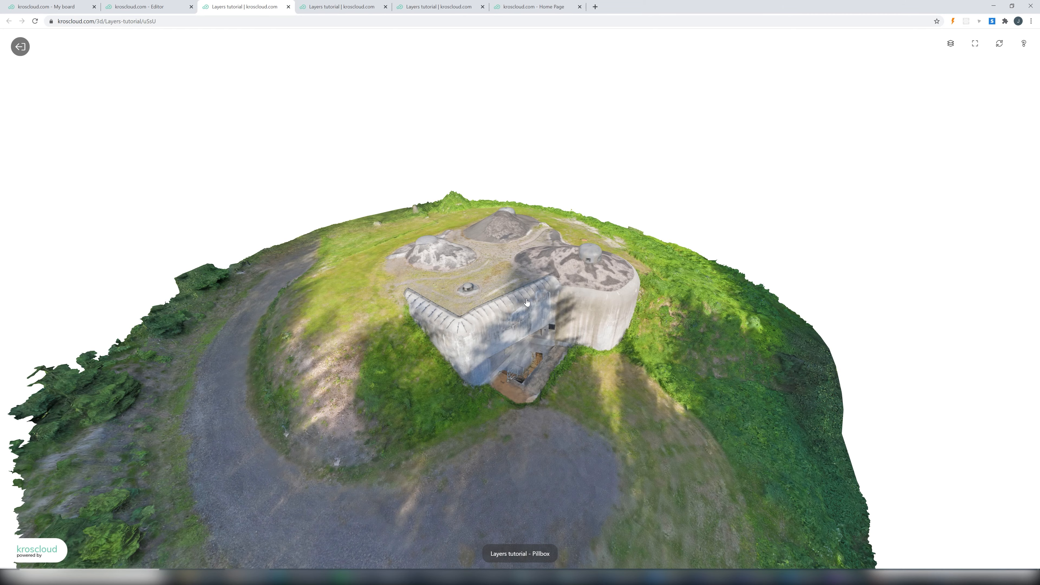
{"action": "left_click", "coordinate": [527, 303]}
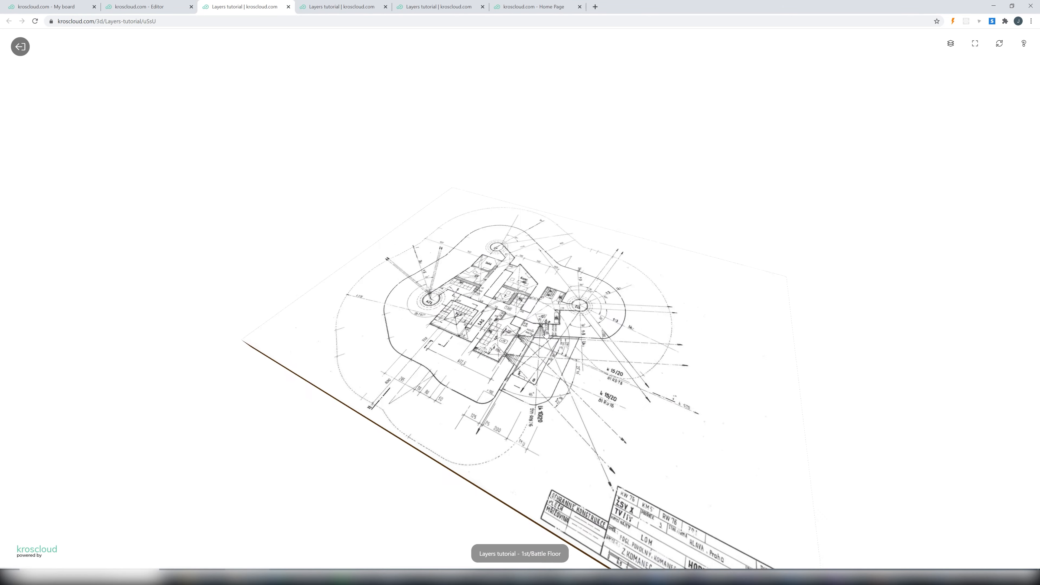
{"action": "left_click_drag", "start_coordinate": [590, 453], "coordinate": [580, 416]}
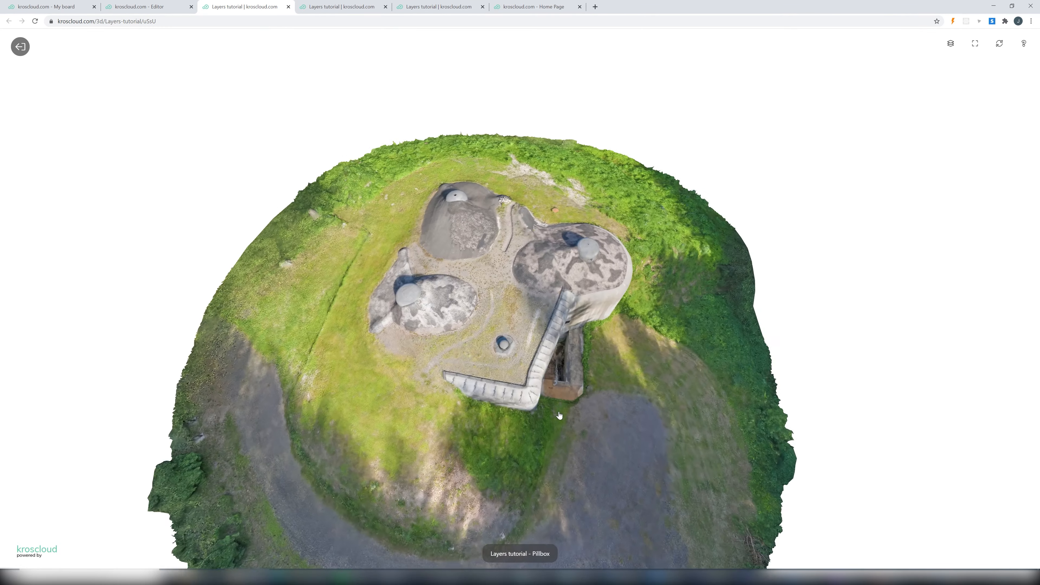
Step: Show the 1st/Battle Floor from the layer list, return to Pillbox, and reopen the floor from the model itself
{"action": "left_click", "coordinate": [951, 43]}
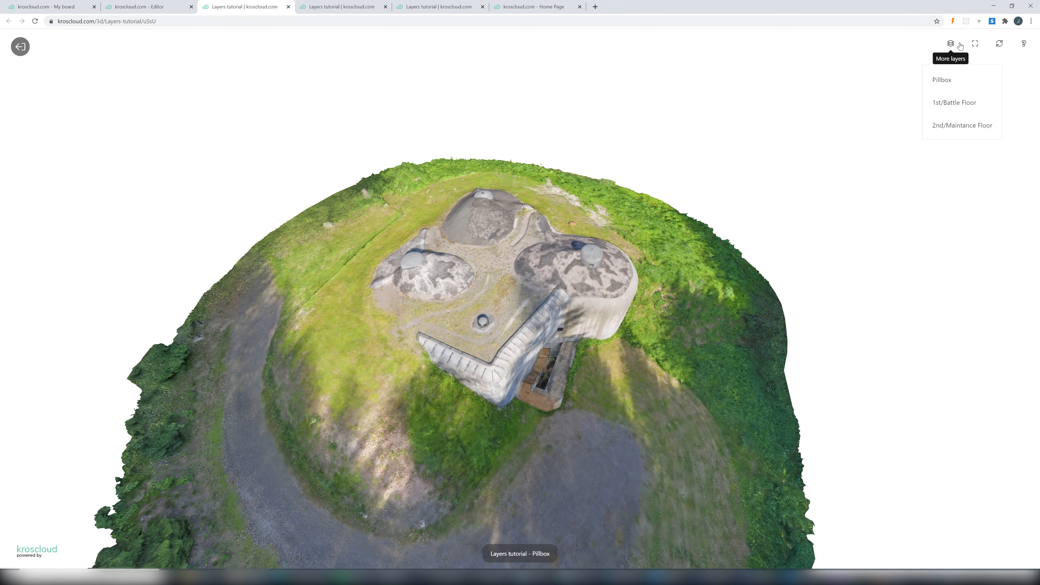
{"action": "left_click", "coordinate": [943, 103]}
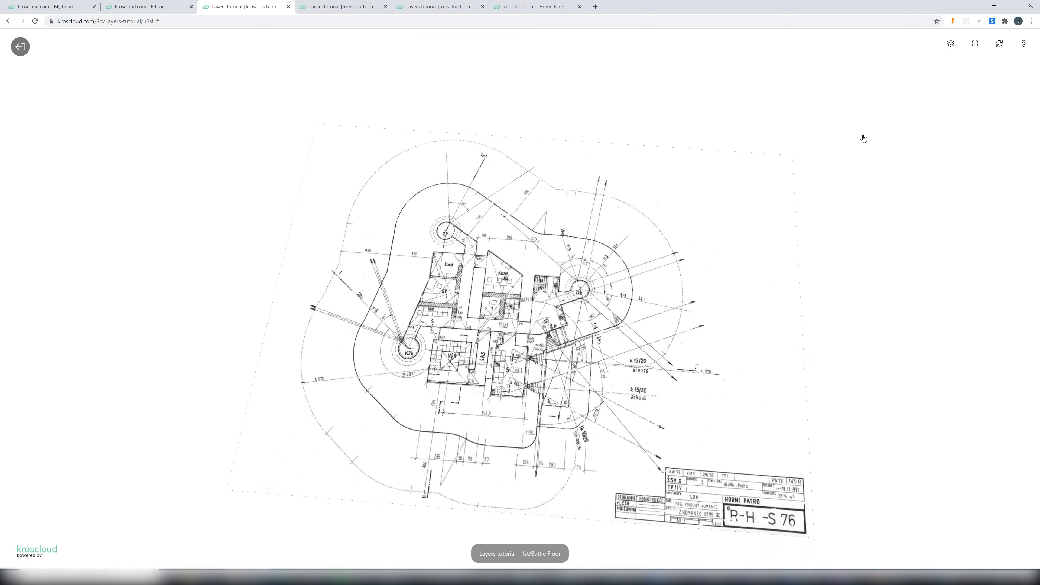
{"action": "left_click_drag", "start_coordinate": [639, 264], "coordinate": [538, 314]}
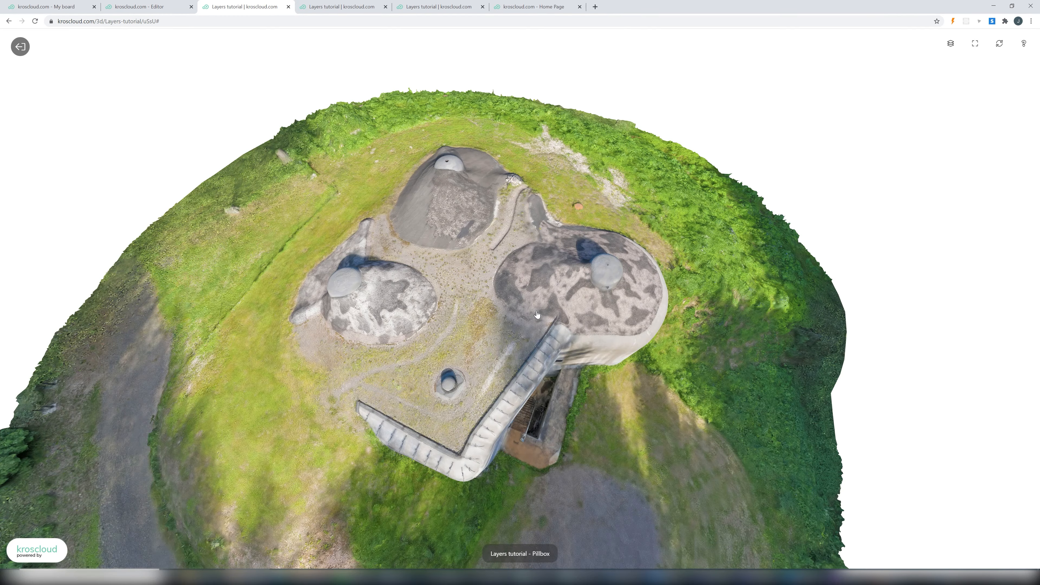
{"action": "mouse_move", "coordinate": [529, 295]}
{"action": "left_mouse_down"}
{"action": "mouse_move", "coordinate": [507, 257]}
{"action": "mouse_move", "coordinate": [532, 293]}
{"action": "mouse_move", "coordinate": [540, 274]}
{"action": "mouse_move", "coordinate": [535, 282]}
{"action": "left_mouse_up"}
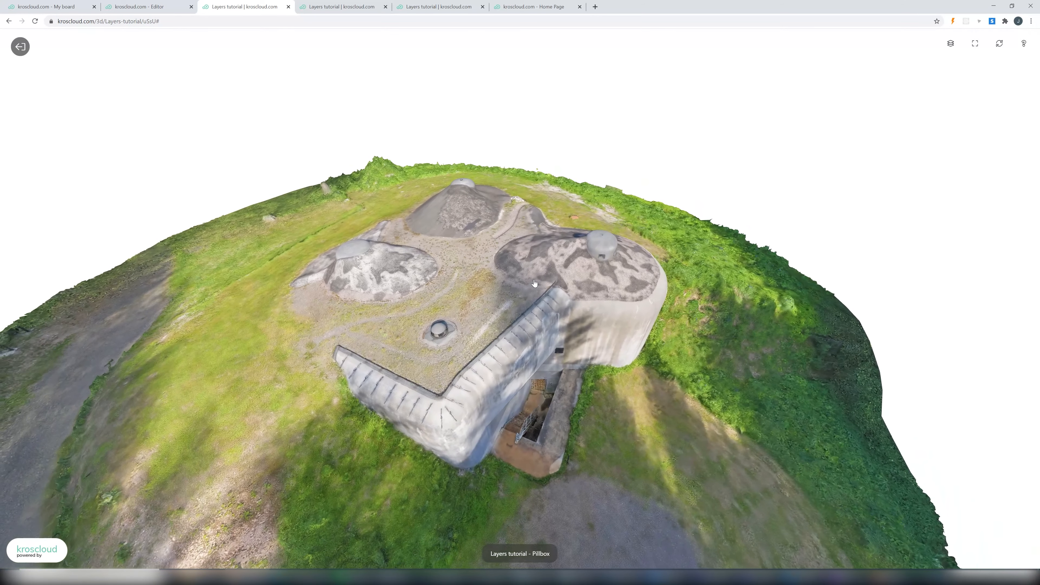
{"action": "left_click", "coordinate": [534, 281]}
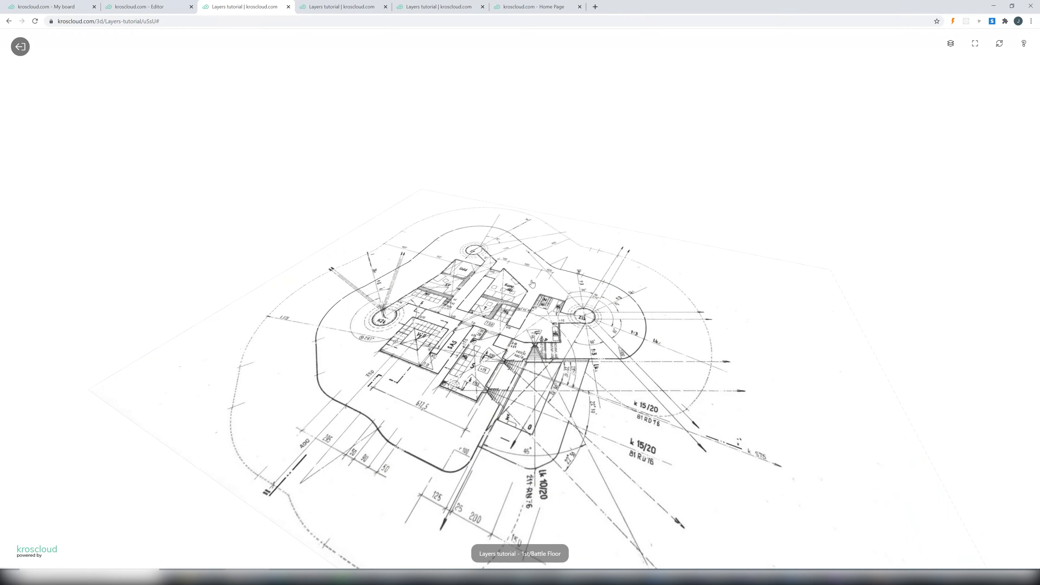
Step: Return to the scene's editor, open the points of interest settings and make Pillbox the edited layer
{"action": "left_click", "coordinate": [142, 5]}
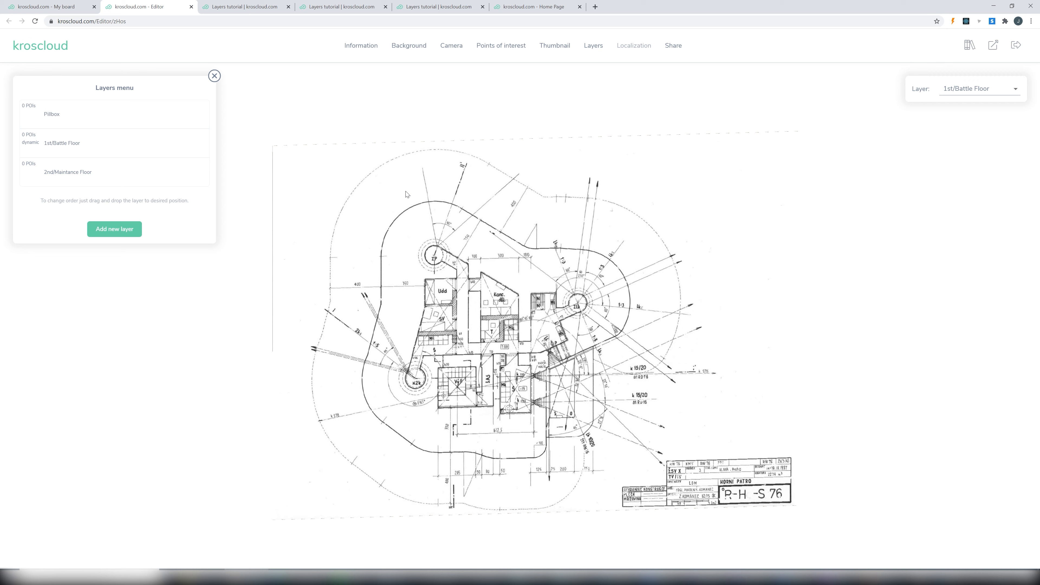
{"action": "left_click", "coordinate": [504, 45]}
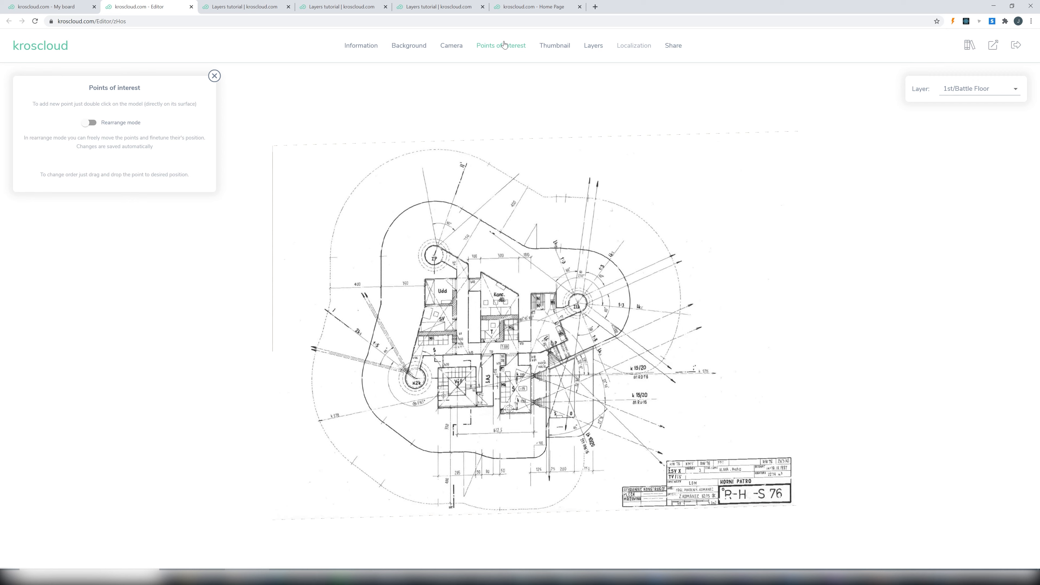
{"action": "left_click", "coordinate": [979, 89]}
{"action": "left_click", "coordinate": [956, 59]}
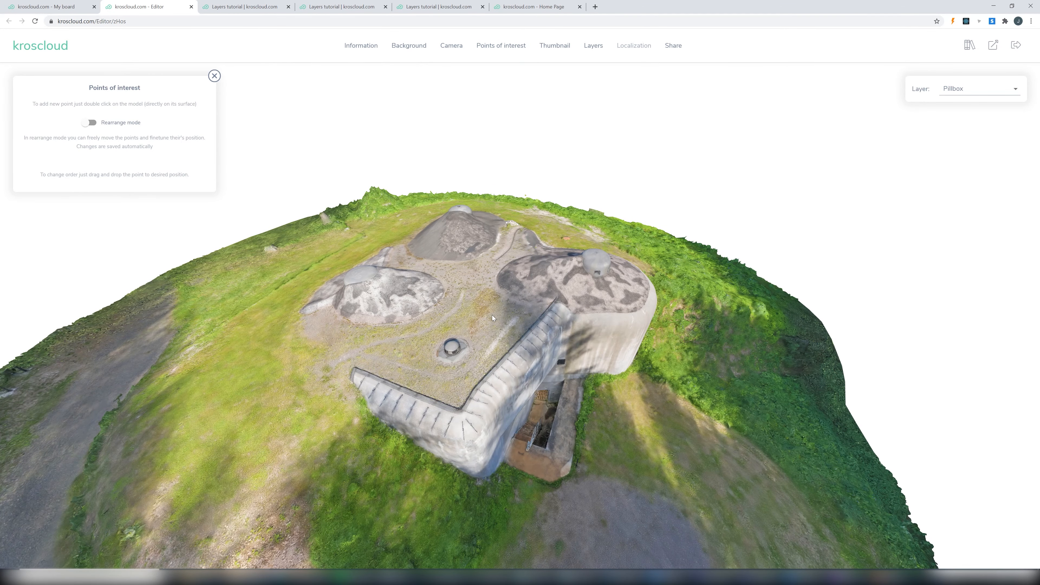
Step: Start a new panoramic point of interest on the pillbox roof using the Layers Tutorial panorama
{"action": "double_click", "coordinate": [476, 316]}
{"action": "left_click", "coordinate": [517, 78]}
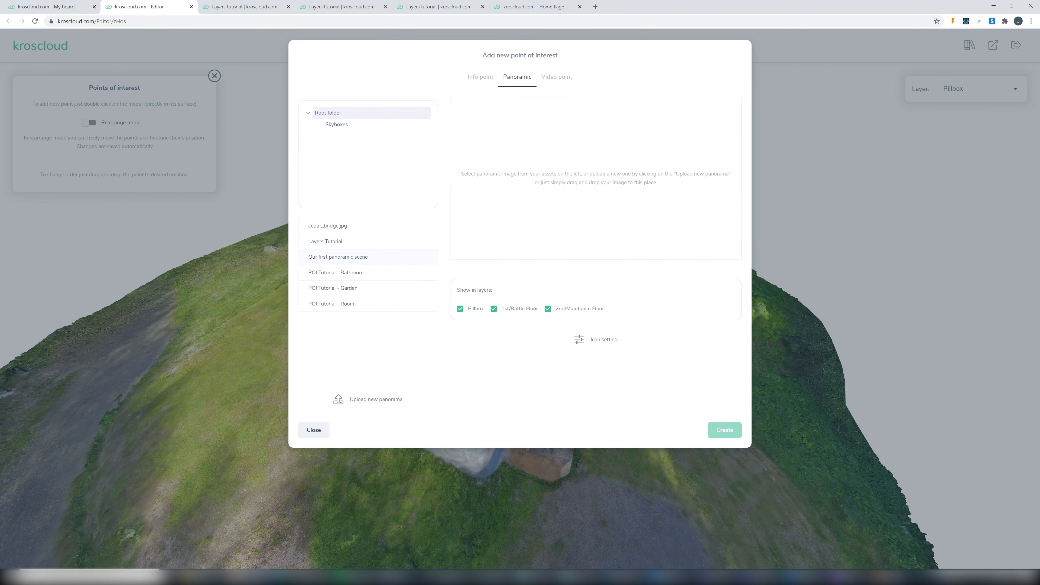
{"action": "left_click", "coordinate": [354, 241]}
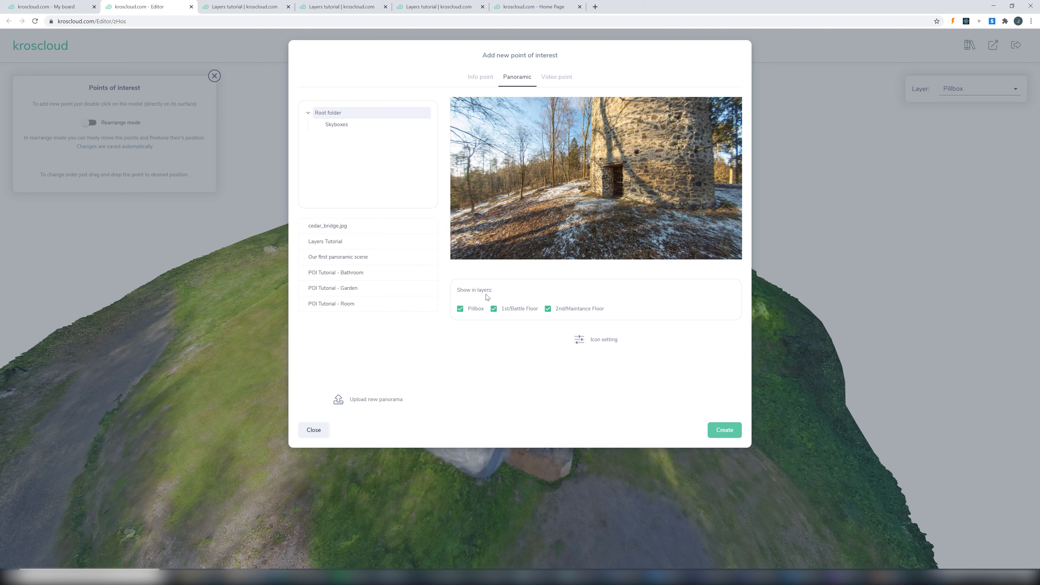
Step: Show the new Layers Tutorial point only in the Pillbox layer, set its icon size to L and create it
{"action": "left_click", "coordinate": [492, 309]}
{"action": "left_click", "coordinate": [585, 311]}
{"action": "left_click", "coordinate": [606, 340]}
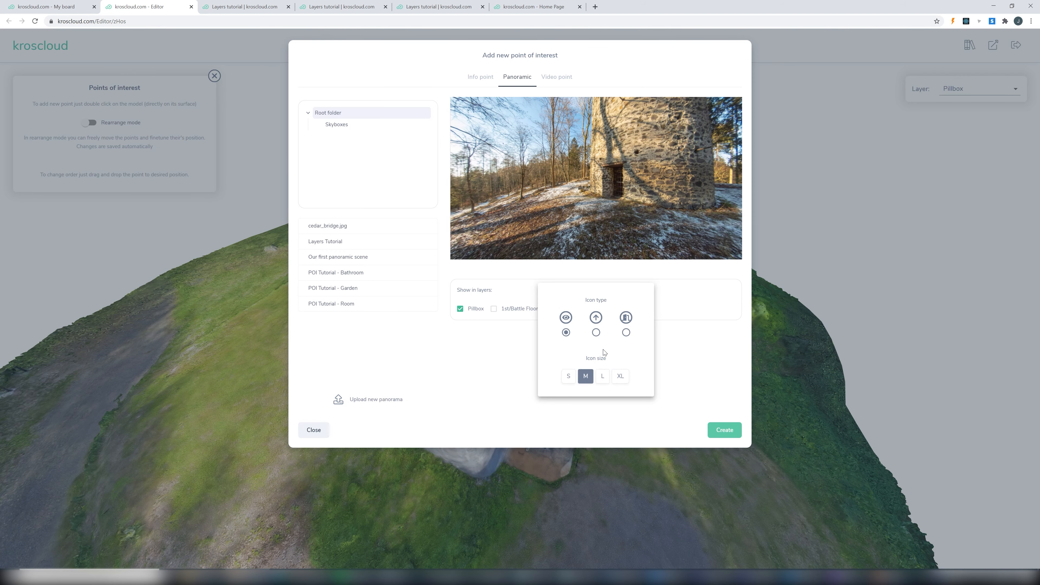
{"action": "left_click", "coordinate": [605, 378]}
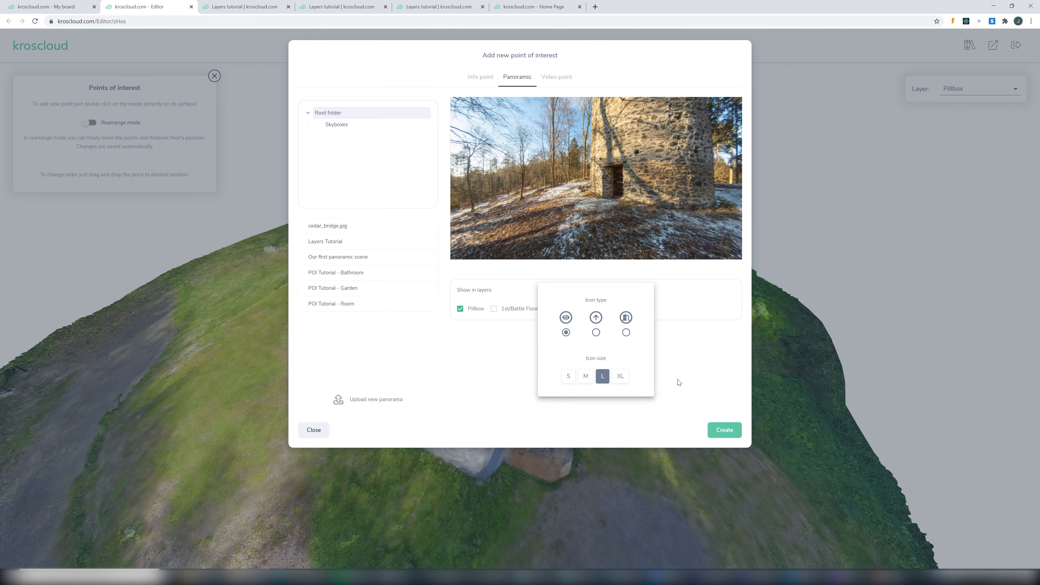
{"action": "left_click", "coordinate": [718, 368]}
{"action": "left_click", "coordinate": [725, 430]}
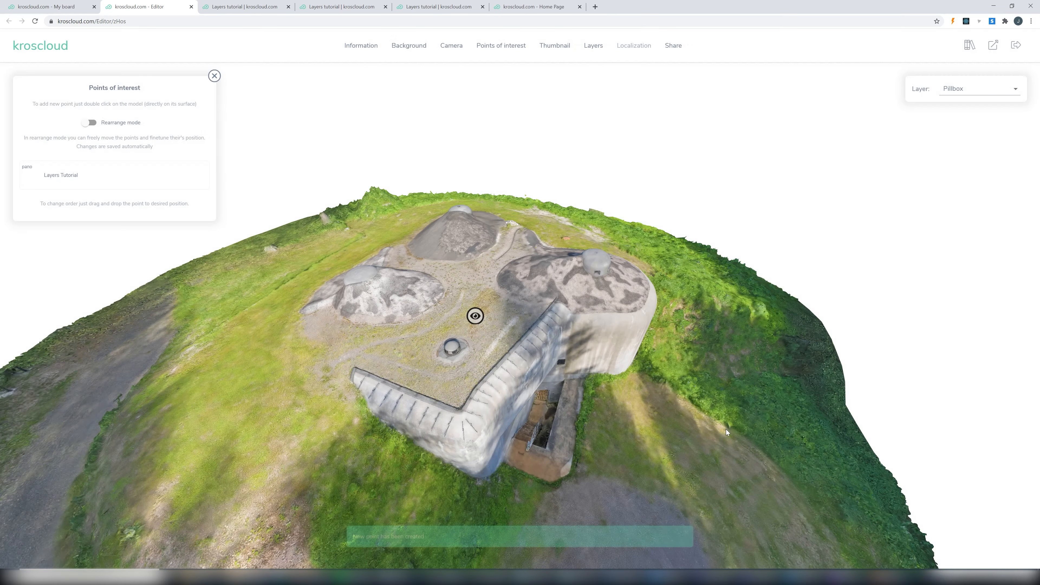
Step: Create a cedar_bridge.jpg panoramic point on a rear pillbox cupola, shown only in the Pillbox layer with icon size L
{"action": "left_click_drag", "start_coordinate": [596, 356], "coordinate": [451, 362]}
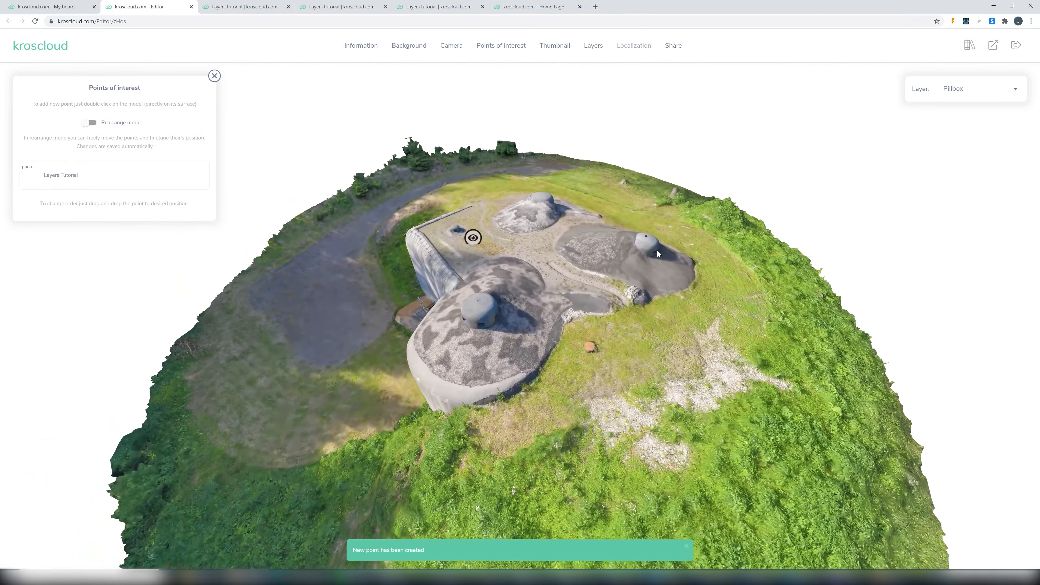
{"action": "double_click", "coordinate": [650, 239]}
{"action": "left_click", "coordinate": [517, 76]}
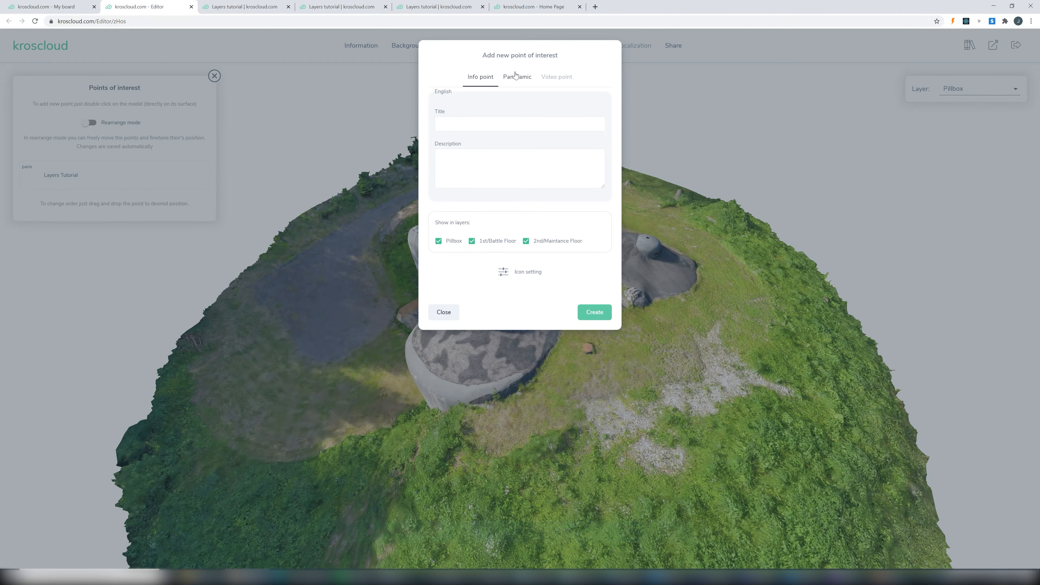
{"action": "left_click", "coordinate": [353, 241]}
{"action": "left_click", "coordinate": [515, 312]}
{"action": "left_click", "coordinate": [574, 306]}
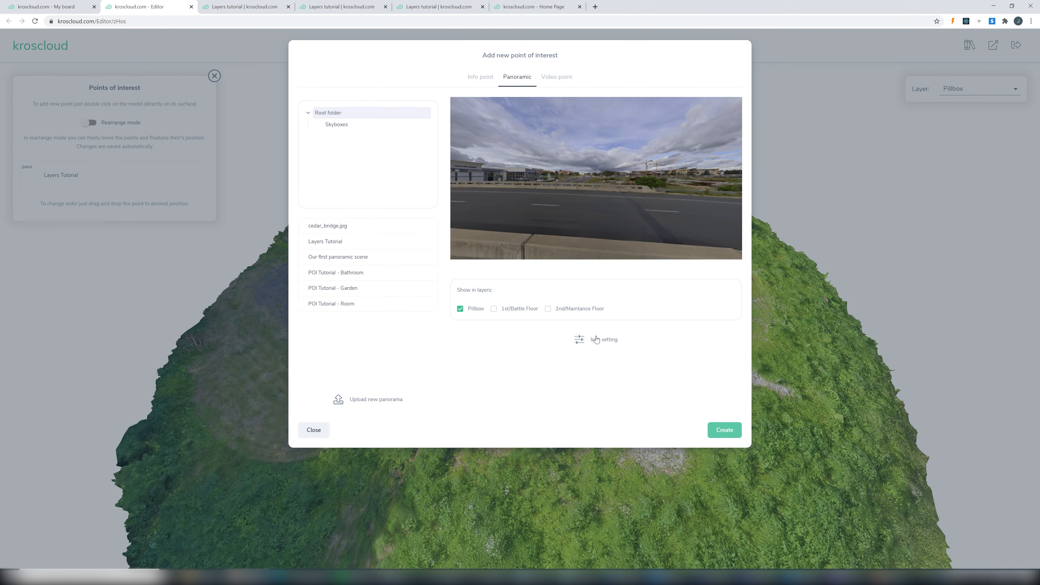
{"action": "left_click", "coordinate": [597, 345]}
{"action": "left_click", "coordinate": [602, 370]}
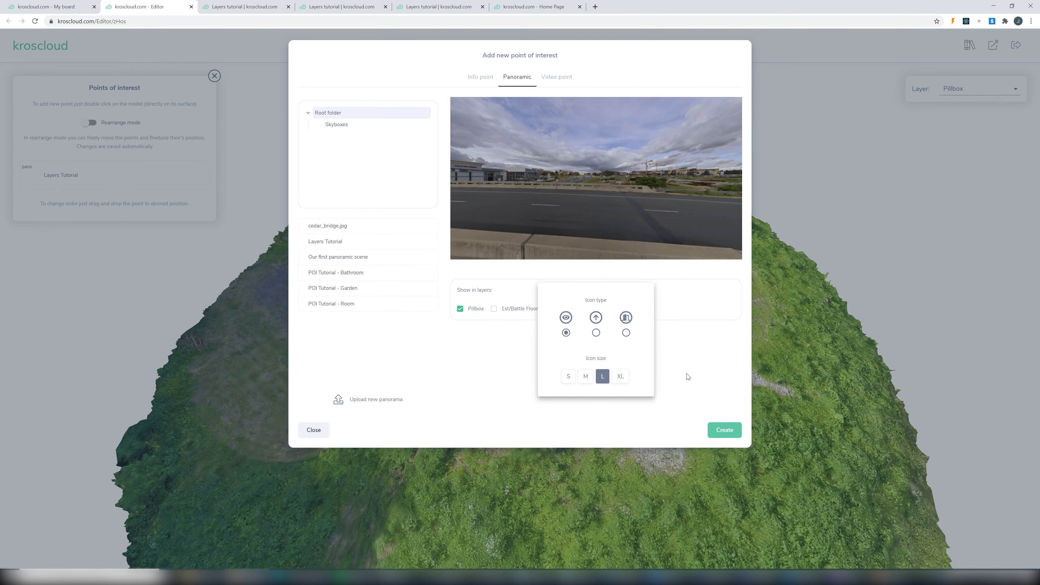
{"action": "left_click", "coordinate": [724, 430]}
Step: Enable rearrange mode and reposition the two Pillbox panorama markers so they float above the bunker roof
{"action": "left_click_drag", "start_coordinate": [569, 338], "coordinate": [658, 289]}
{"action": "left_click", "coordinate": [90, 122]}
{"action": "left_click_drag", "start_coordinate": [445, 252], "coordinate": [448, 204]}
{"action": "left_click_drag", "start_coordinate": [553, 241], "coordinate": [558, 209]}
{"action": "left_click_drag", "start_coordinate": [506, 324], "coordinate": [493, 434]}
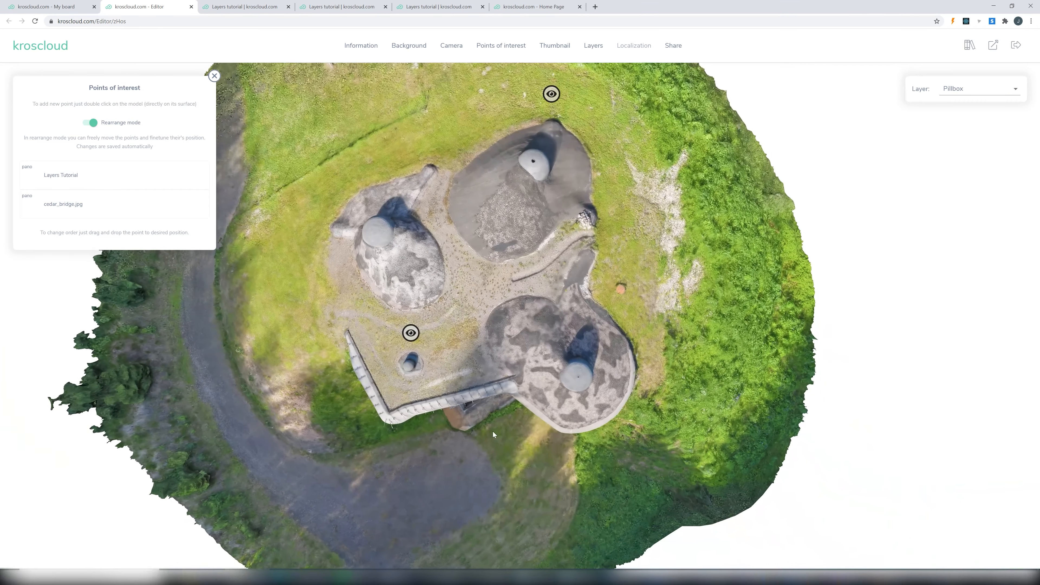
{"action": "left_click_drag", "start_coordinate": [417, 337], "coordinate": [484, 446]}
{"action": "left_click_drag", "start_coordinate": [522, 262], "coordinate": [548, 250]}
Step: Add an anchor point for the cedar_bridge.jpg marker on the bunker's roof cupola and check it from the entrance side
{"action": "left_click", "coordinate": [194, 204]}
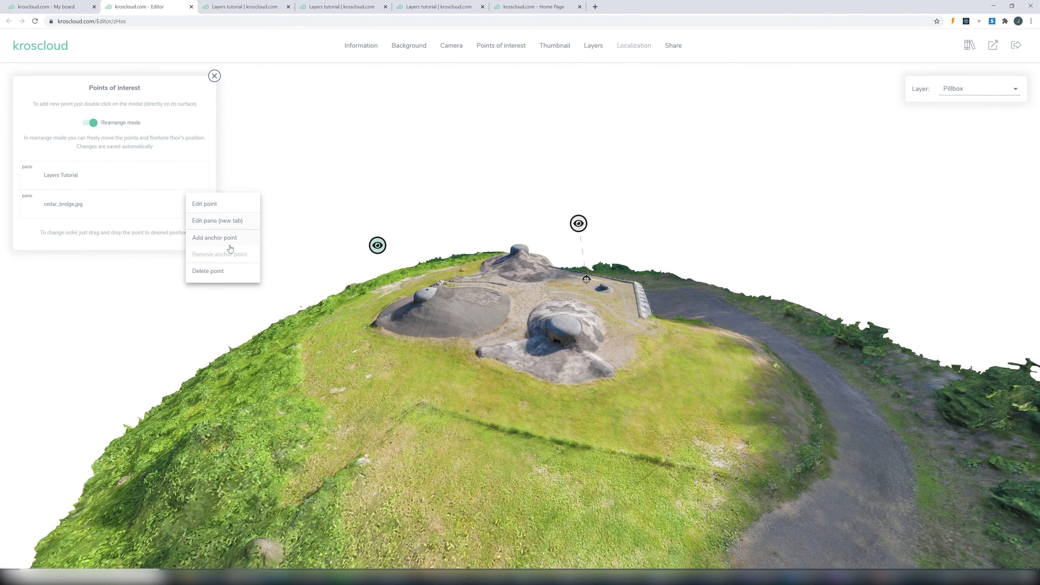
{"action": "left_click", "coordinate": [214, 238]}
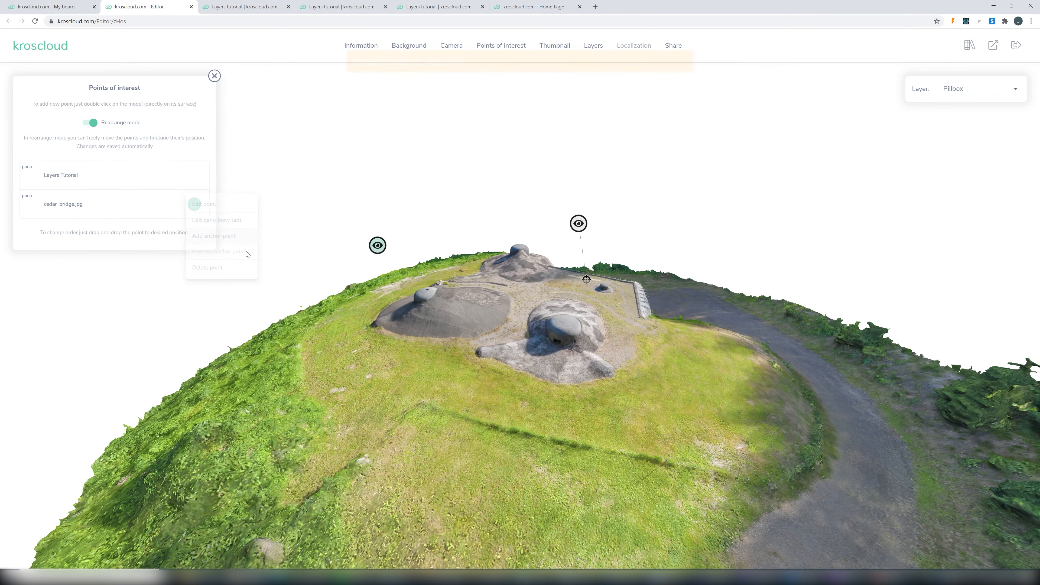
{"action": "left_click", "coordinate": [428, 292]}
{"action": "left_click_drag", "start_coordinate": [504, 318], "coordinate": [354, 305]}
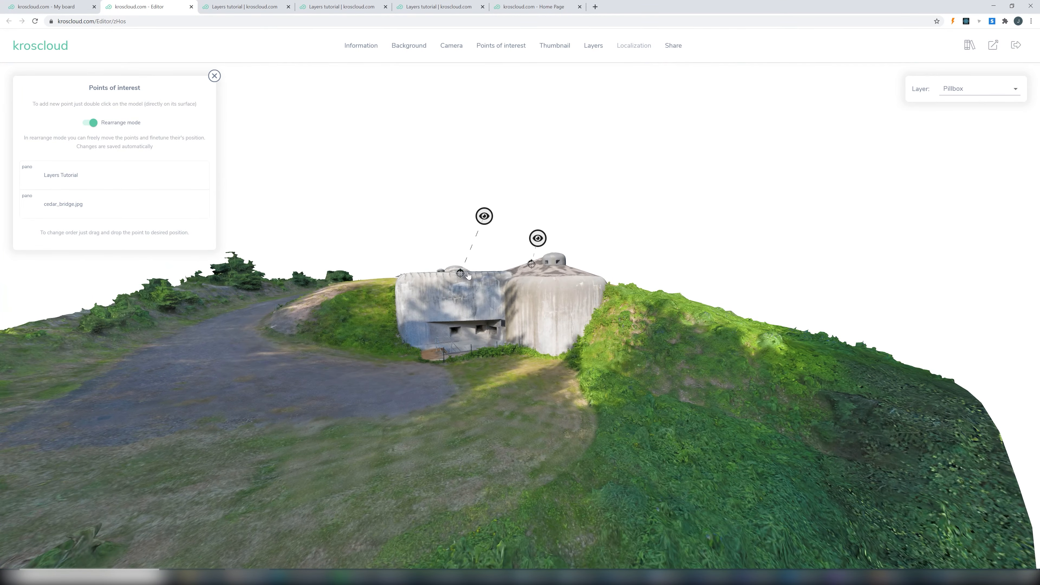
{"action": "left_click_drag", "start_coordinate": [468, 291], "coordinate": [466, 309]}
Step: Switch to the 1st/Battle Floor layer and create a Layers Tutorial panoramic point on its plan, shown only there with icon size L
{"action": "left_click", "coordinate": [980, 89]}
{"action": "left_click", "coordinate": [970, 108]}
{"action": "double_click", "coordinate": [522, 371]}
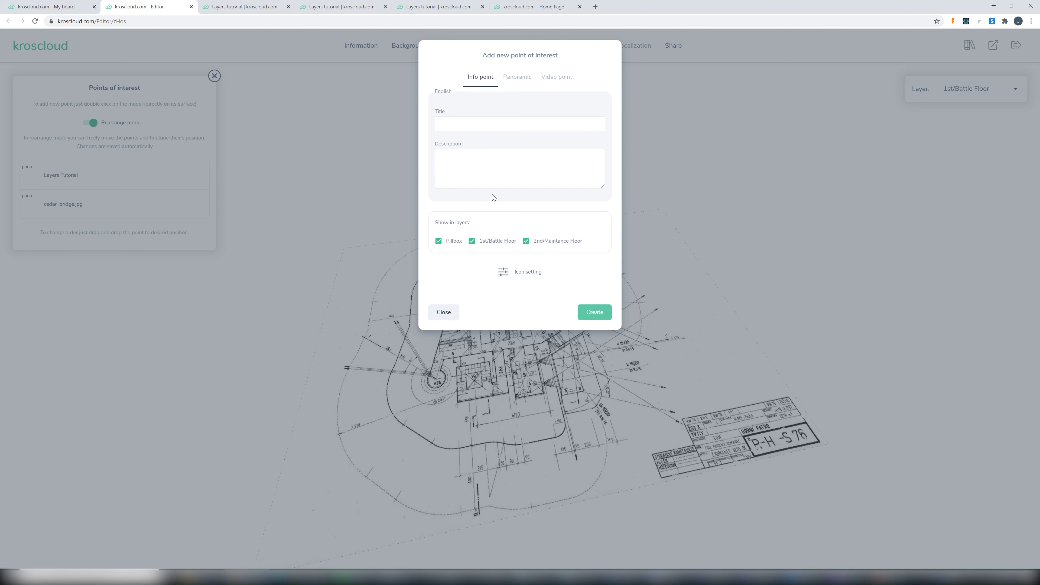
{"action": "left_click", "coordinate": [519, 78]}
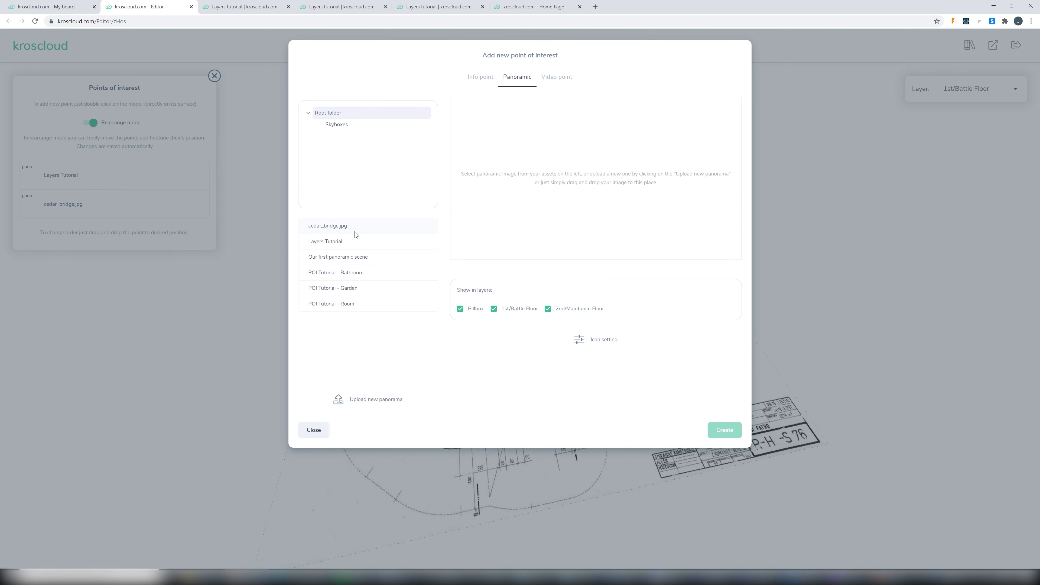
{"action": "left_click", "coordinate": [345, 241]}
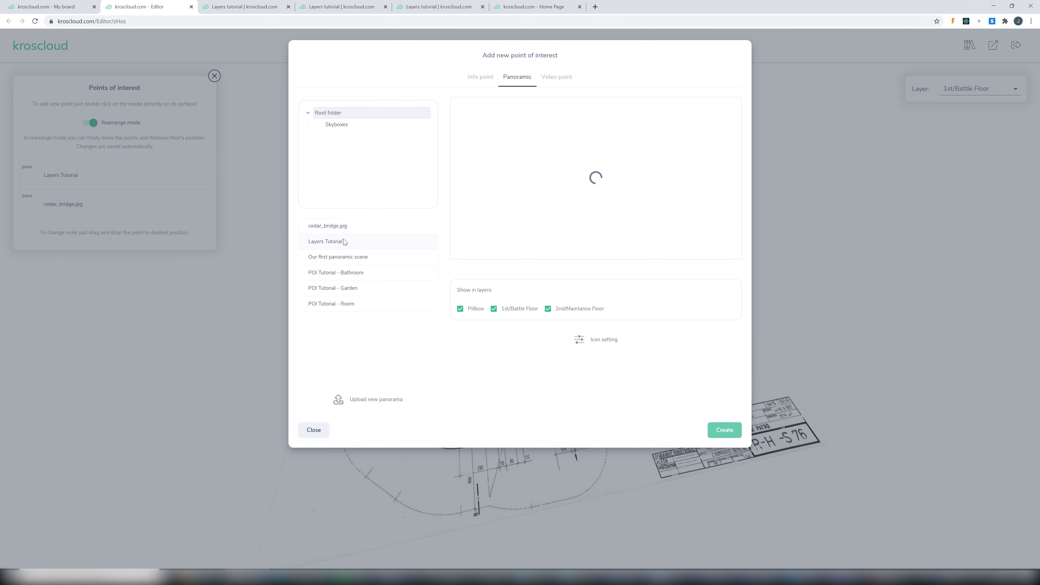
{"action": "left_click", "coordinate": [471, 309]}
{"action": "left_click", "coordinate": [574, 309]}
{"action": "mouse_move", "coordinate": [600, 338]}
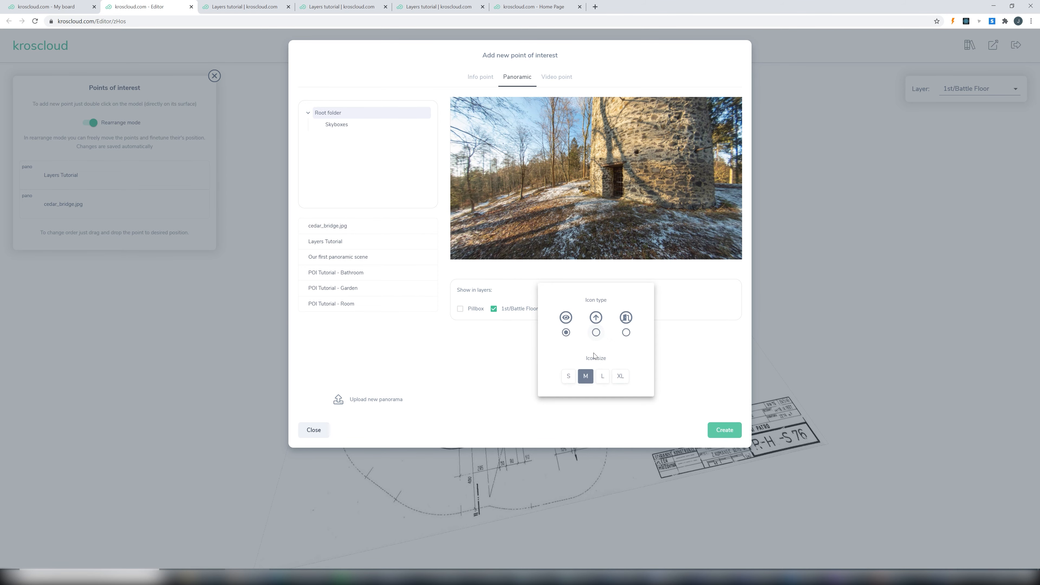
{"action": "left_click", "coordinate": [601, 376]}
{"action": "left_click", "coordinate": [725, 430]}
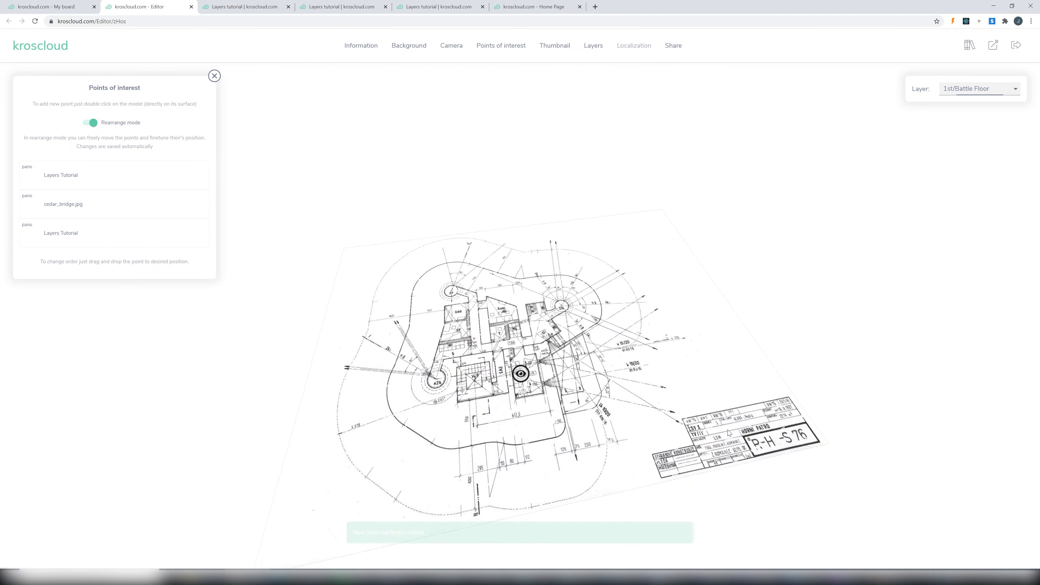
Step: Create a cedar_bridge.jpg panoramic point on the plan's upper circular room, shown only in 1st/Battle Floor with icon size L
{"action": "left_click_drag", "start_coordinate": [512, 360], "coordinate": [511, 381]}
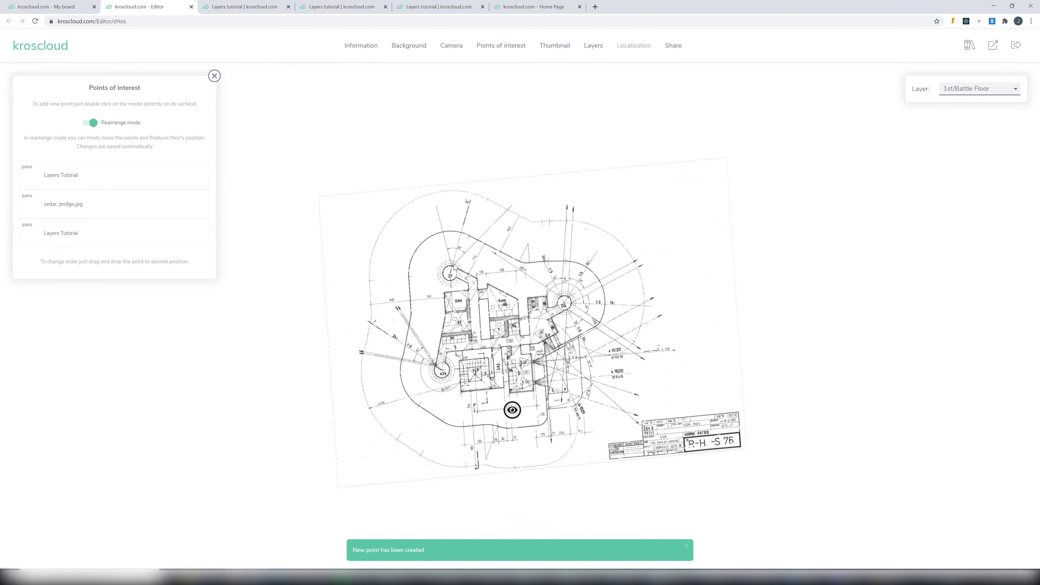
{"action": "double_click", "coordinate": [449, 276]}
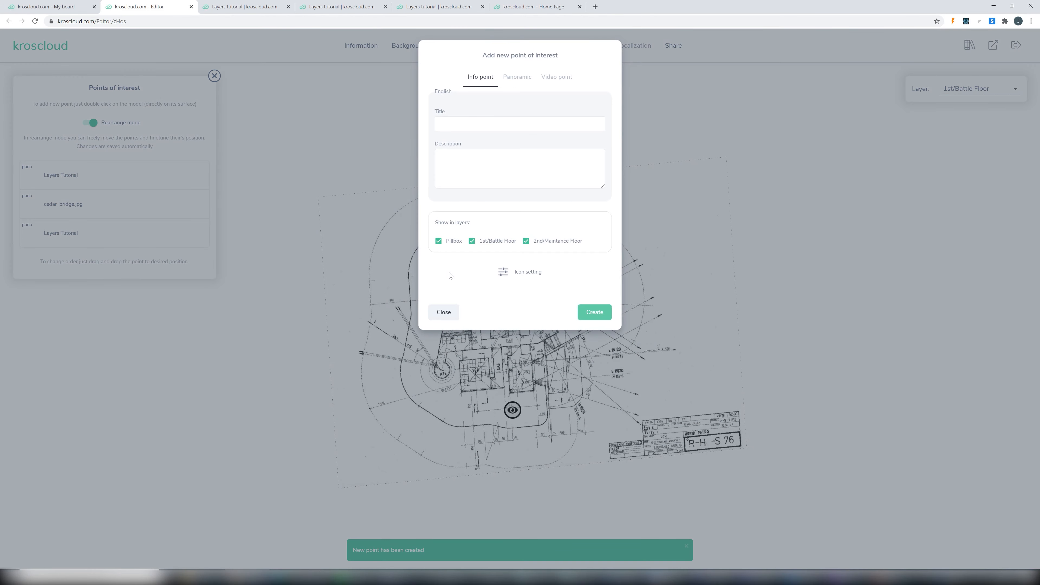
{"action": "left_click", "coordinate": [508, 80]}
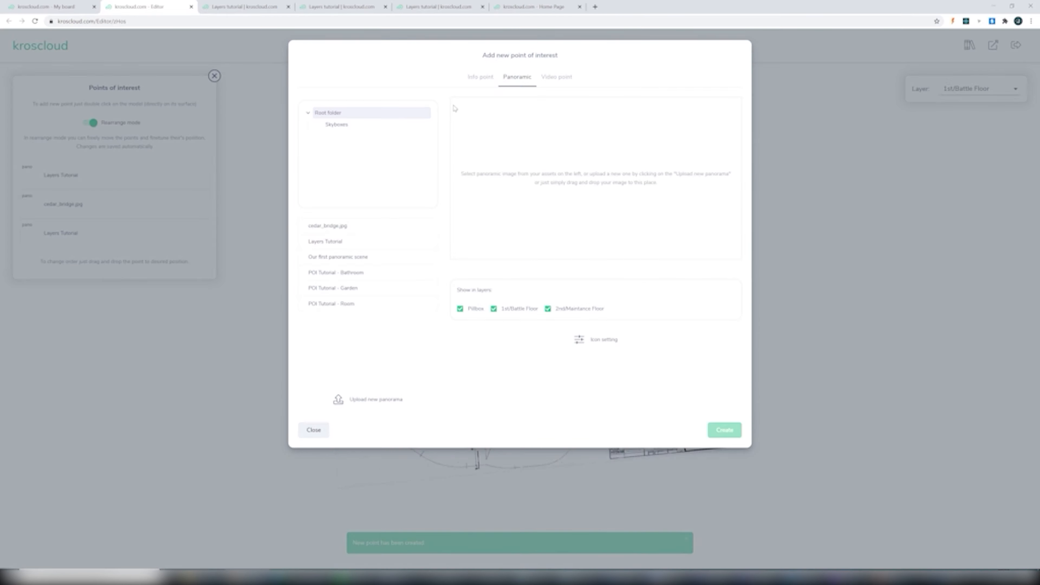
{"action": "left_click", "coordinate": [328, 226]}
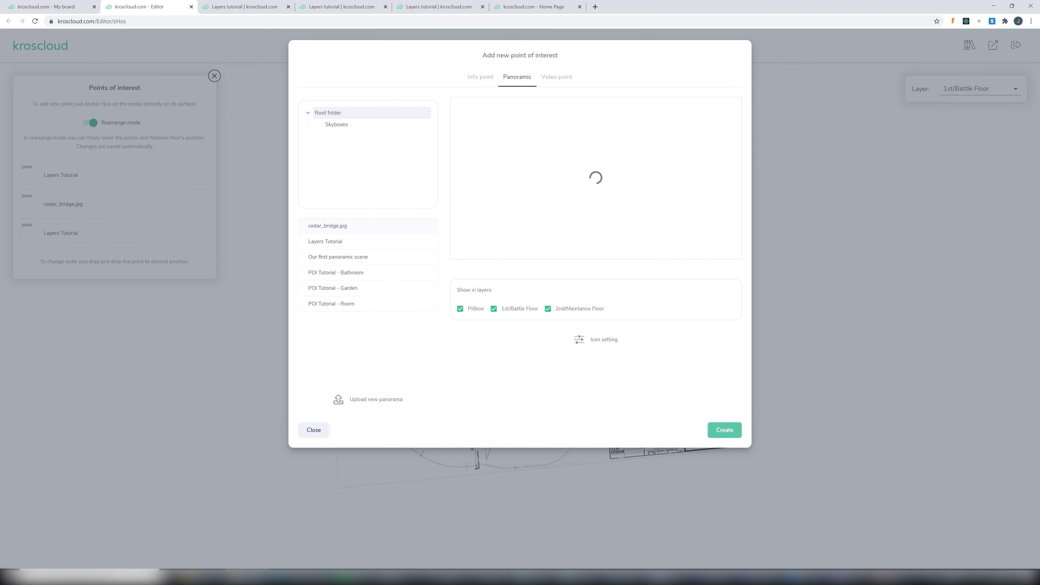
{"action": "left_click", "coordinate": [470, 309]}
{"action": "left_click", "coordinate": [569, 309]}
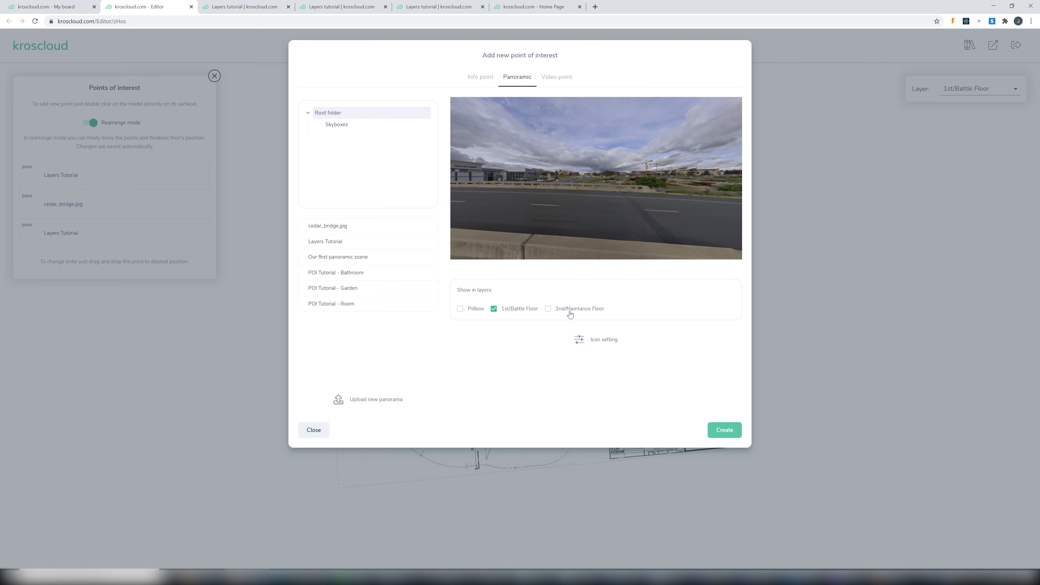
{"action": "left_click", "coordinate": [588, 340]}
{"action": "left_click", "coordinate": [603, 377]}
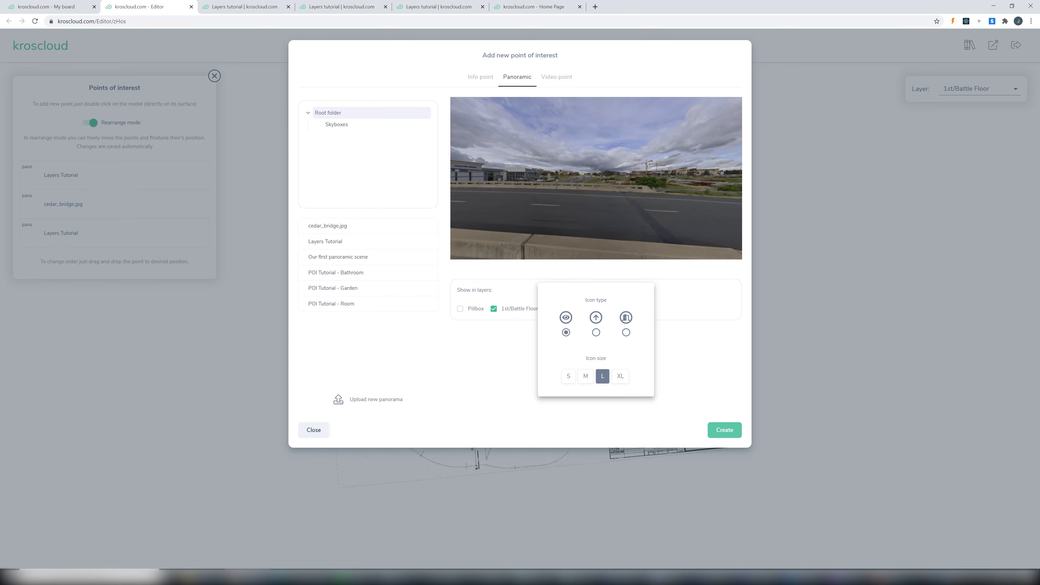
{"action": "left_click", "coordinate": [692, 376]}
{"action": "left_click", "coordinate": [723, 430]}
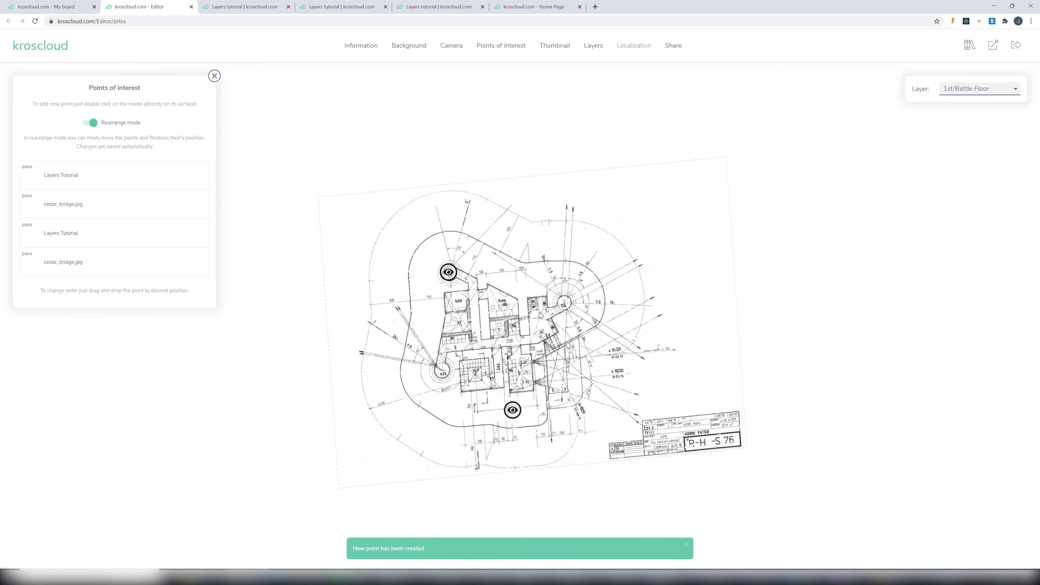
Step: Lower both panorama markers of the 1st/Battle Floor until they sit just above the floor plan
{"action": "left_click_drag", "start_coordinate": [539, 313], "coordinate": [666, 188]}
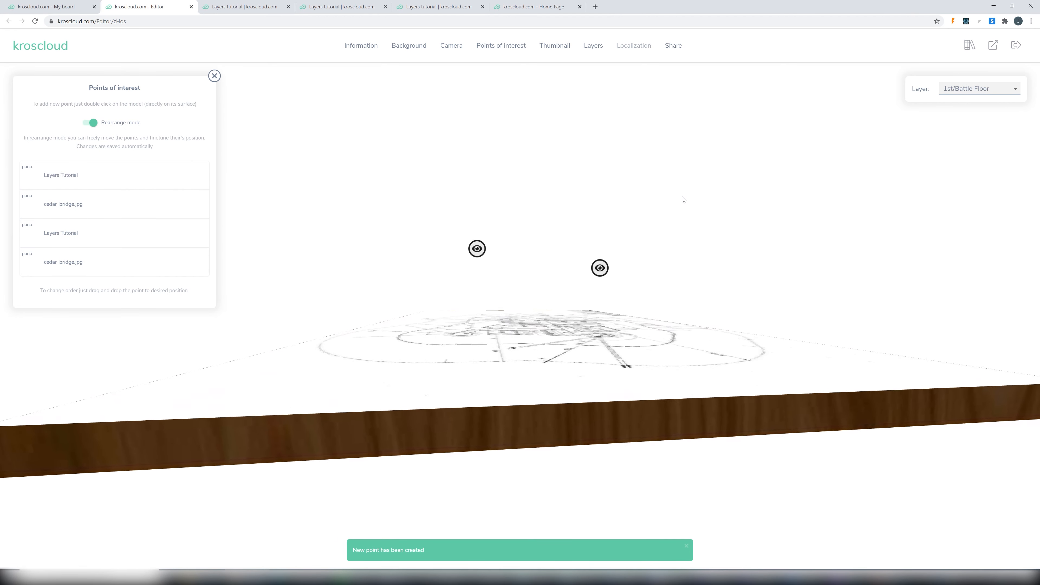
{"action": "left_click_drag", "start_coordinate": [473, 246], "coordinate": [468, 318]}
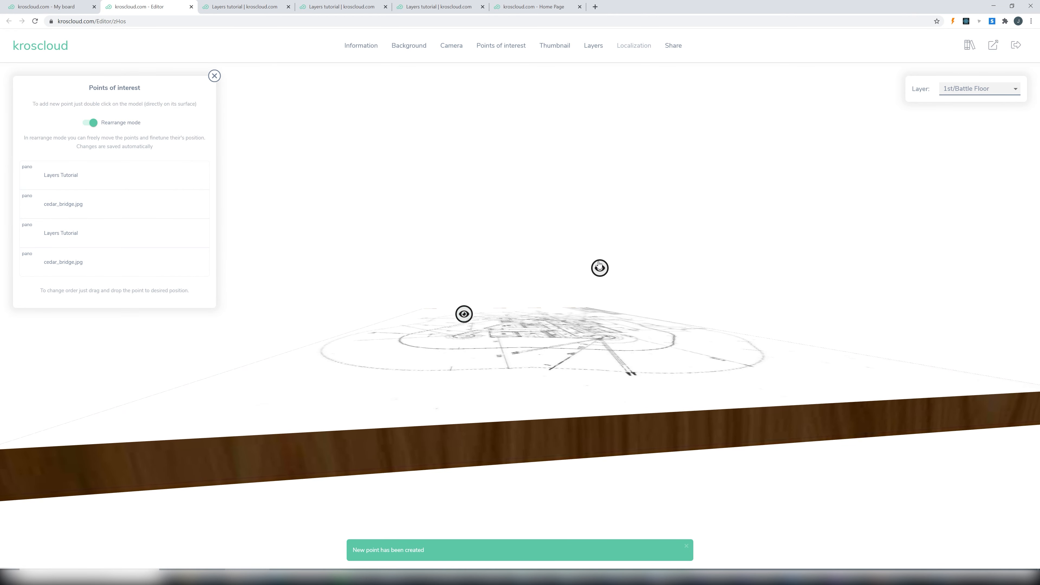
{"action": "left_click_drag", "start_coordinate": [600, 270], "coordinate": [600, 302]}
{"action": "left_click_drag", "start_coordinate": [527, 339], "coordinate": [385, 316]}
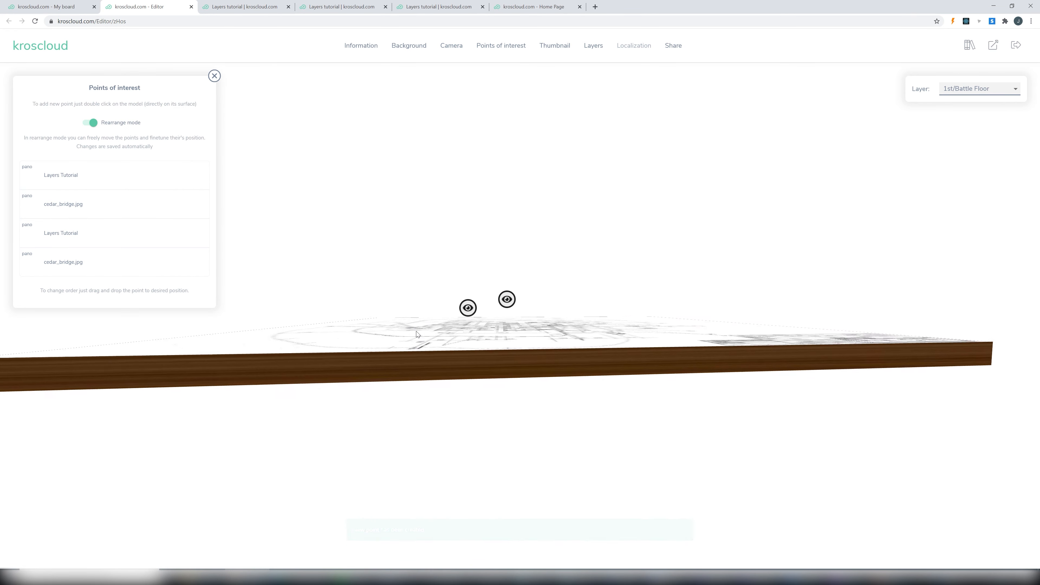
{"action": "left_click_drag", "start_coordinate": [512, 301], "coordinate": [517, 315]}
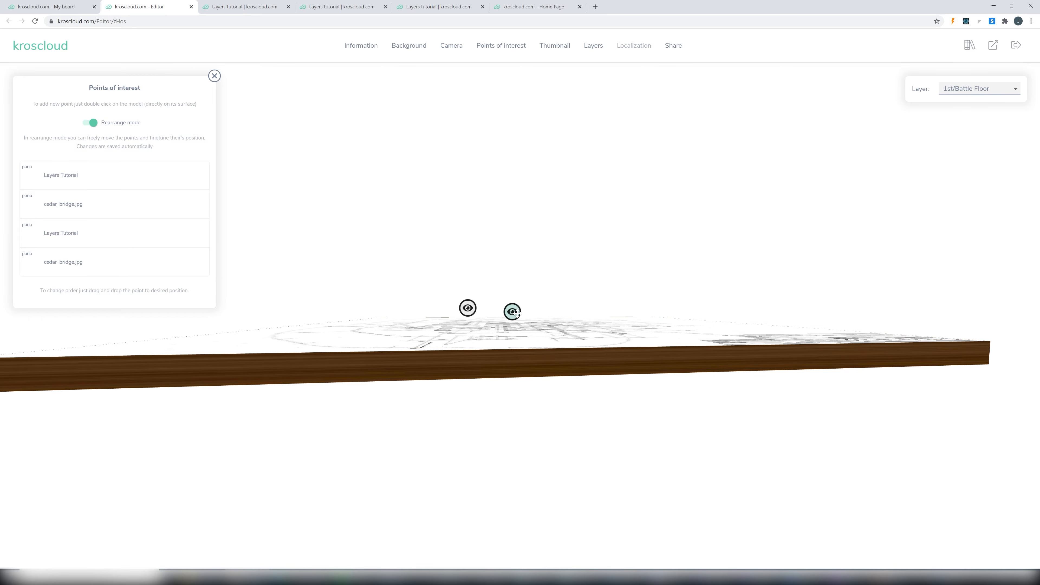
Step: Shift the Layers Tutorial marker over its room on the 1st/Battle Floor plan and check both marker positions
{"action": "left_click_drag", "start_coordinate": [584, 326], "coordinate": [709, 486]}
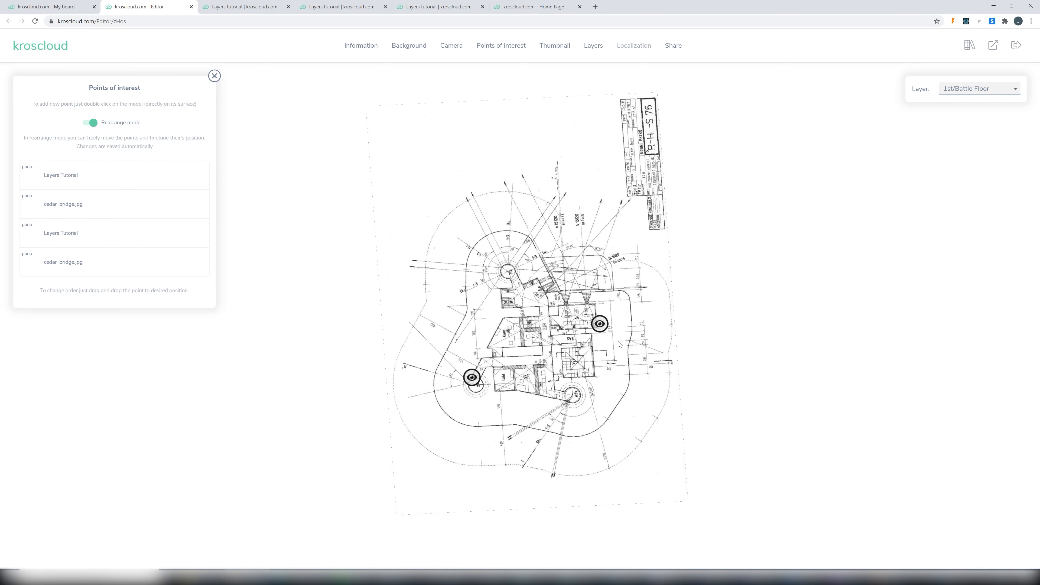
{"action": "left_click_drag", "start_coordinate": [600, 325], "coordinate": [584, 320]}
{"action": "mouse_move", "coordinate": [491, 350]}
{"action": "right_mouse_down"}
{"action": "mouse_move", "coordinate": [533, 339]}
{"action": "mouse_move", "coordinate": [554, 318]}
{"action": "mouse_move", "coordinate": [556, 292]}
{"action": "right_mouse_up"}
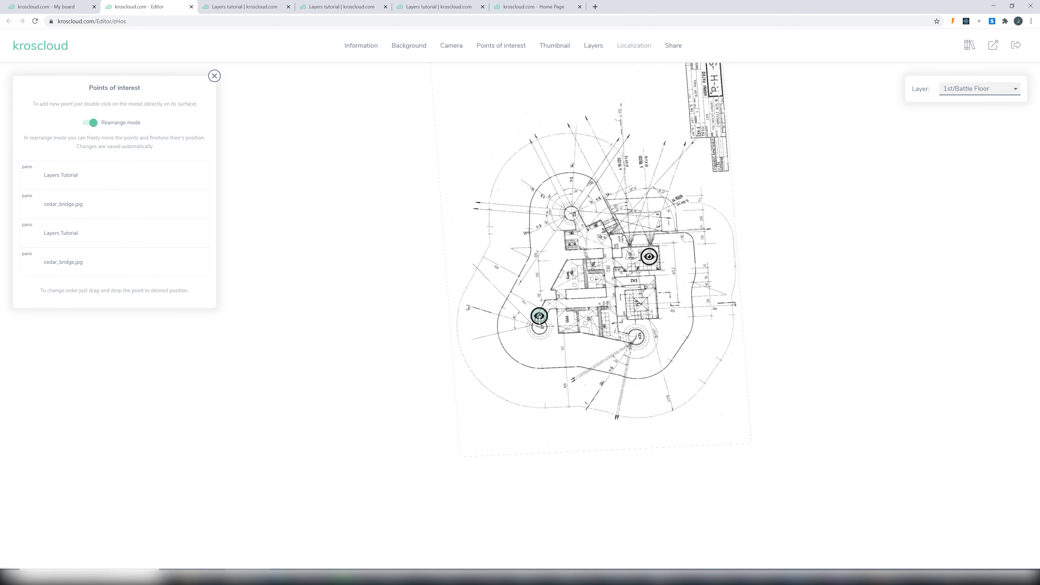
{"action": "left_click_drag", "start_coordinate": [557, 295], "coordinate": [635, 333]}
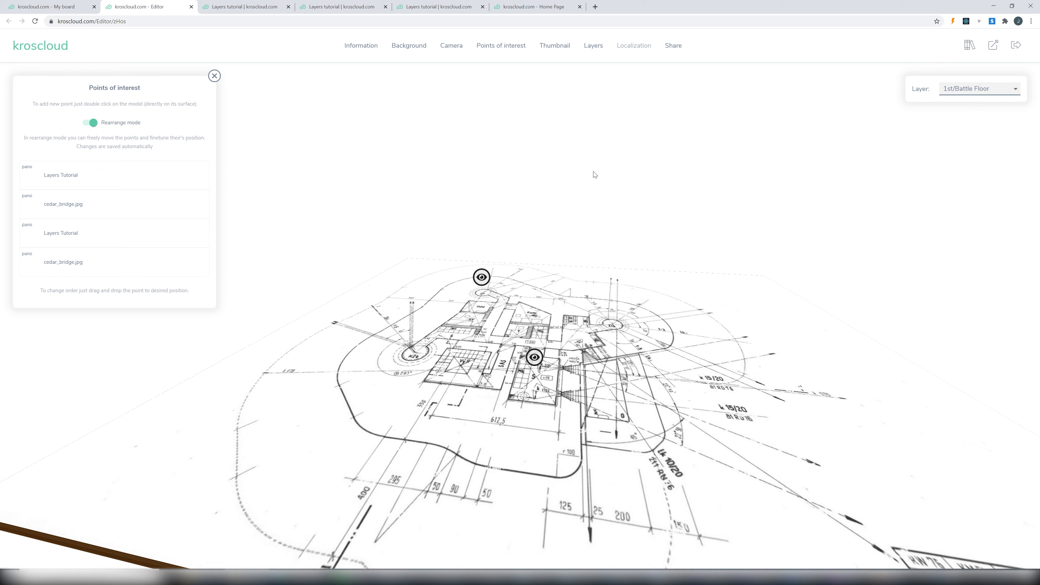
Step: Change the scene background to a built-in sky panorama and save it
{"action": "left_click", "coordinate": [402, 49]}
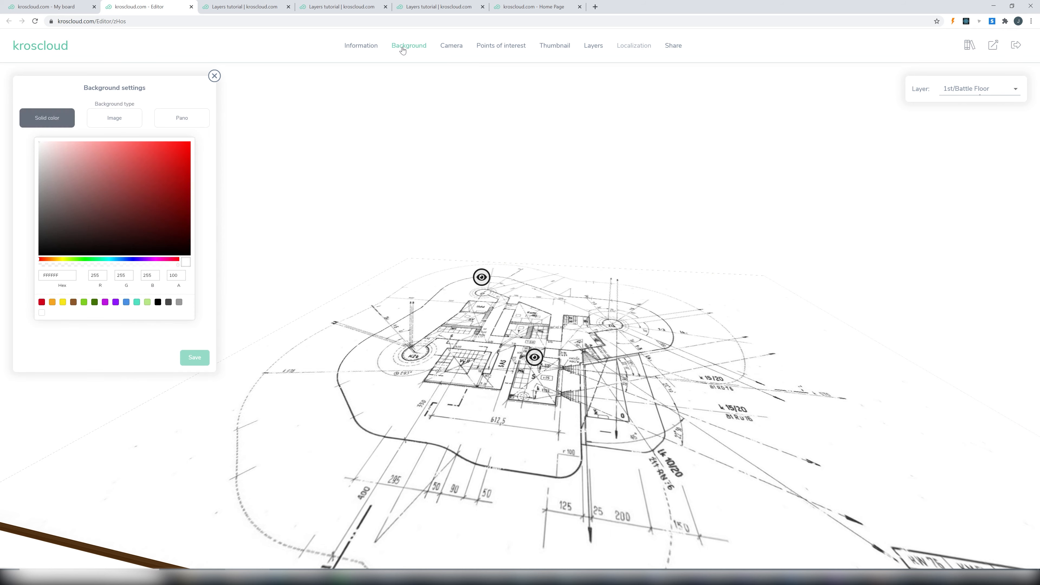
{"action": "left_click", "coordinate": [182, 119]}
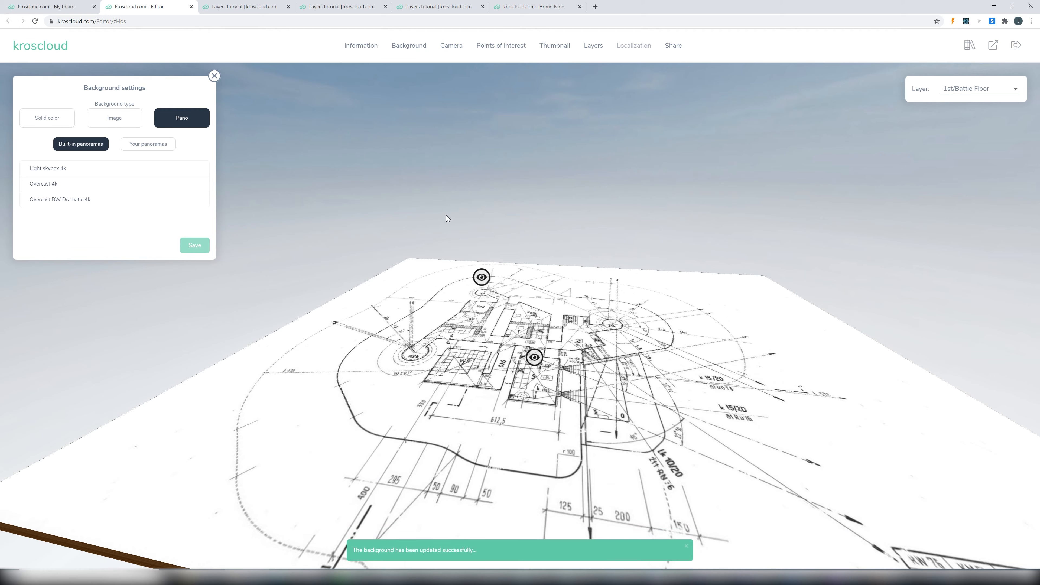
Step: Open the published scene and examine the Pillbox layer's points of interest, new background and layer list
{"action": "left_click", "coordinate": [993, 45]}
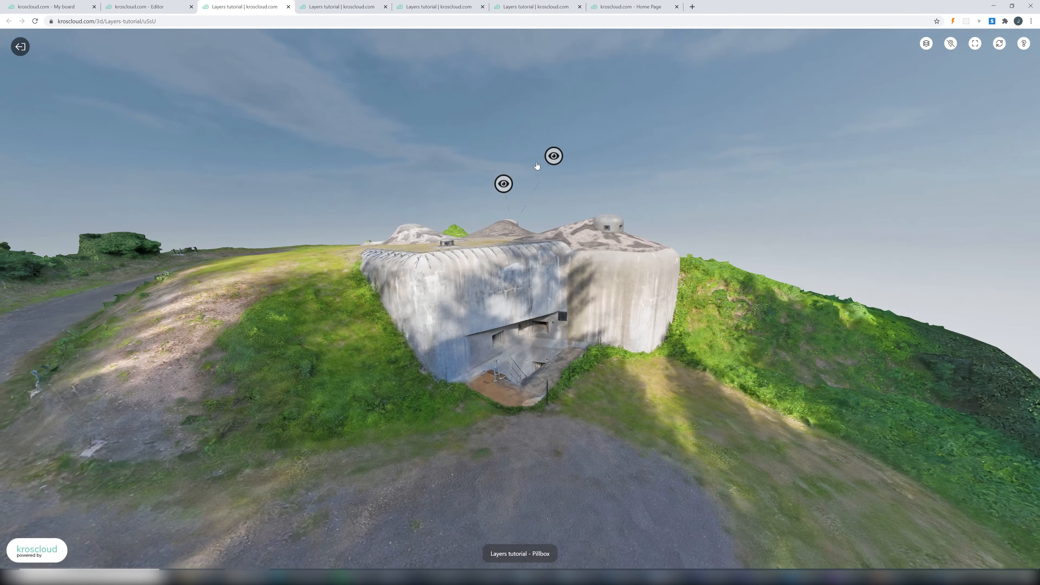
{"action": "left_click_drag", "start_coordinate": [637, 236], "coordinate": [638, 287]}
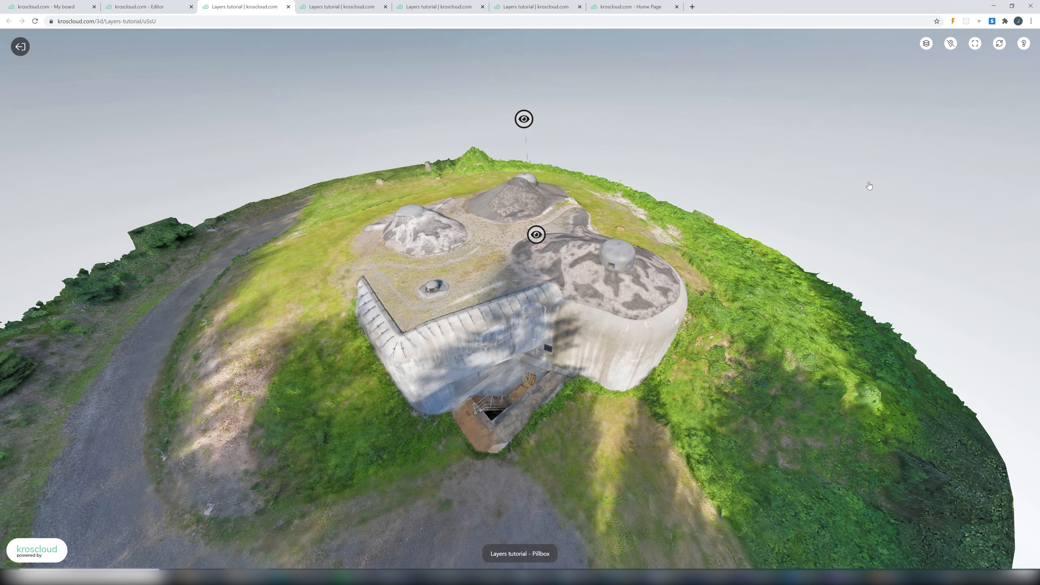
{"action": "left_click", "coordinate": [927, 44]}
{"action": "left_click_drag", "start_coordinate": [549, 205], "coordinate": [621, 220]}
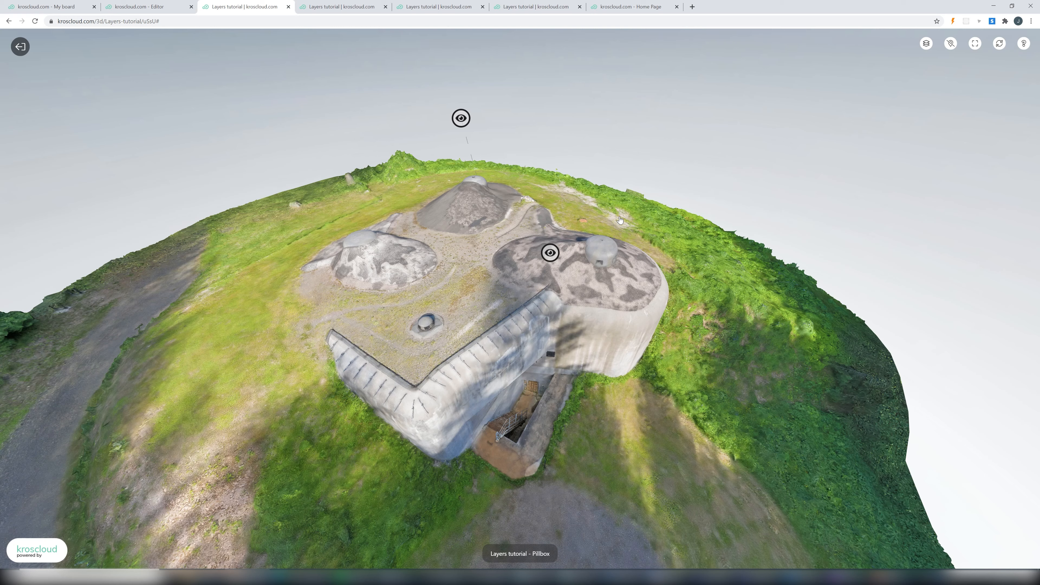